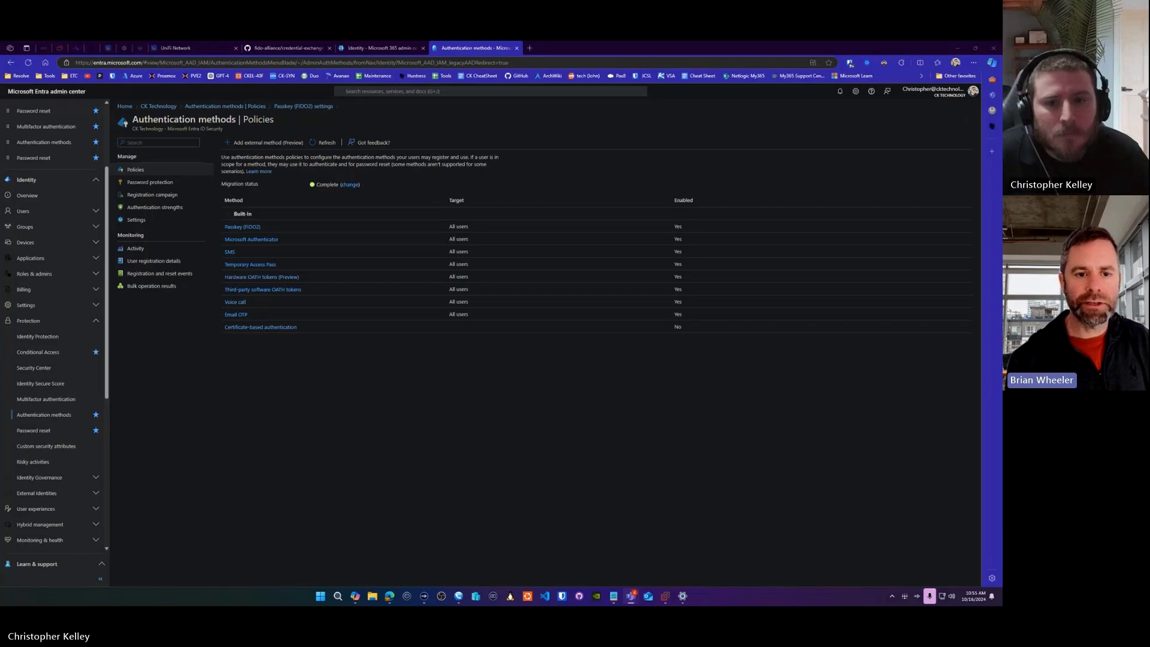
# - Review the Microsoft Authenticator method's configuration options, then return to the methods list
pyautogui.click(252, 240)
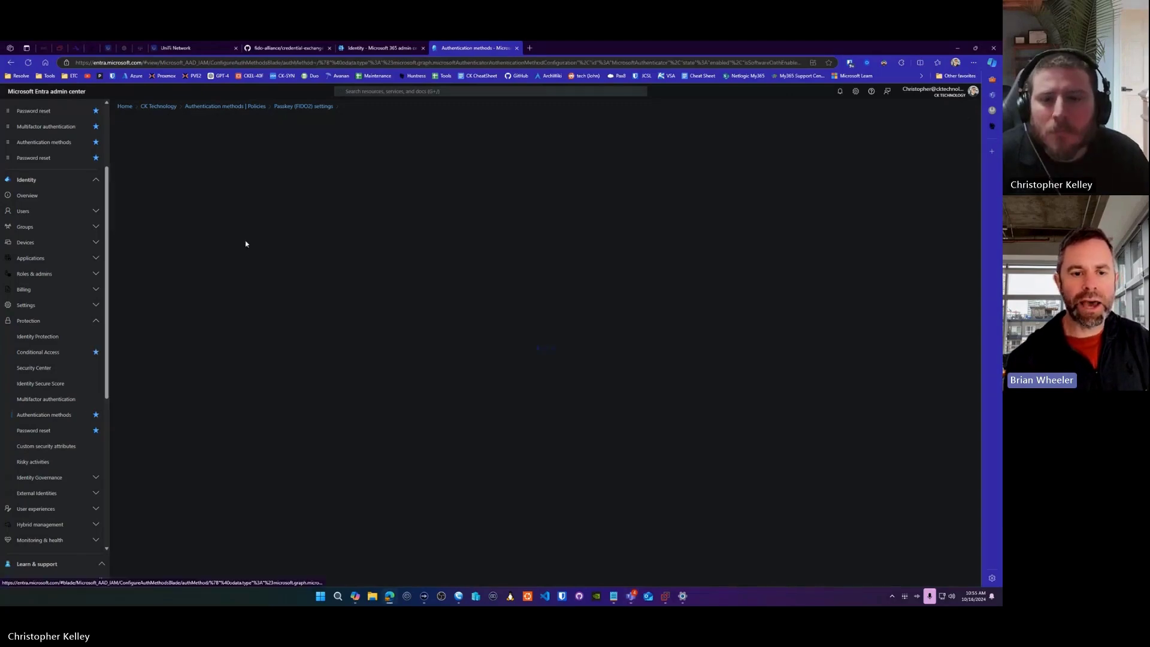
pyautogui.click(186, 166)
pyautogui.scroll(-1, 271, 278)
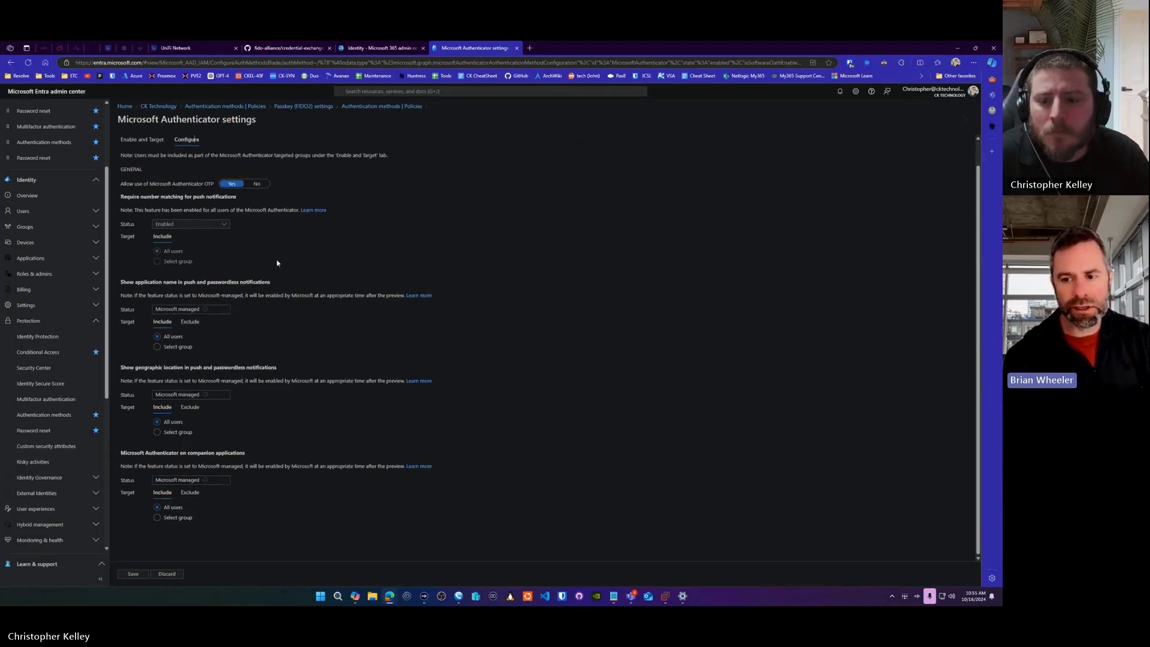
pyautogui.scroll(1, 278, 263)
pyautogui.hotkey('alt', 'Left')
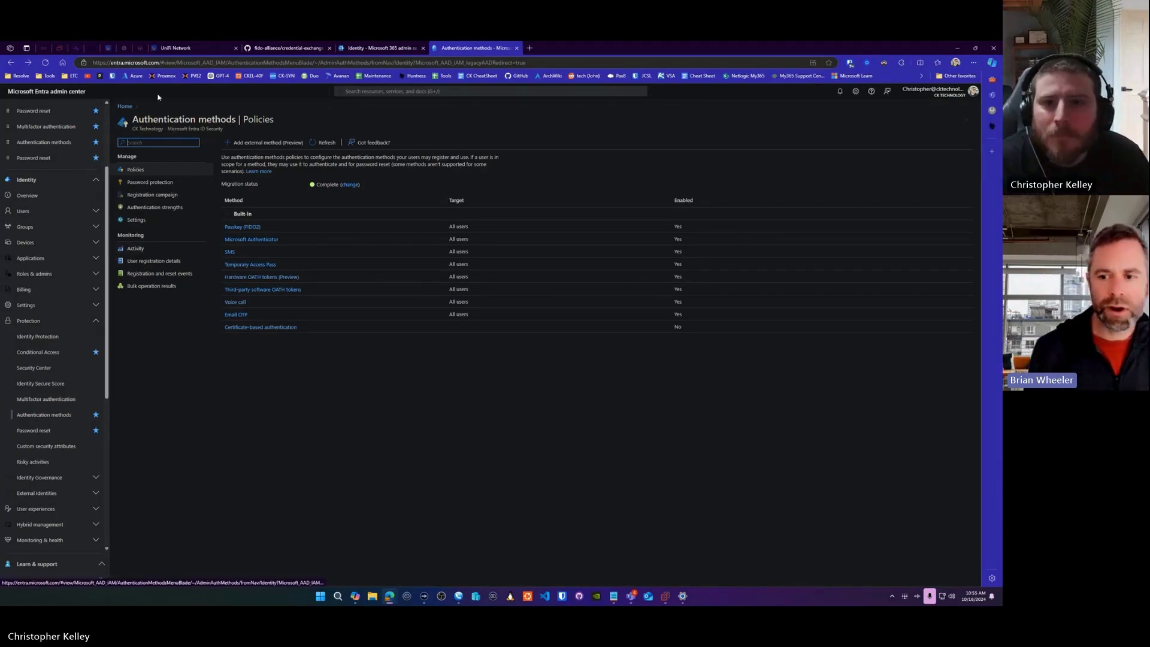
# - Switch to the Microsoft 365 admin center and expand the navigation to show all items
pyautogui.click(367, 48)
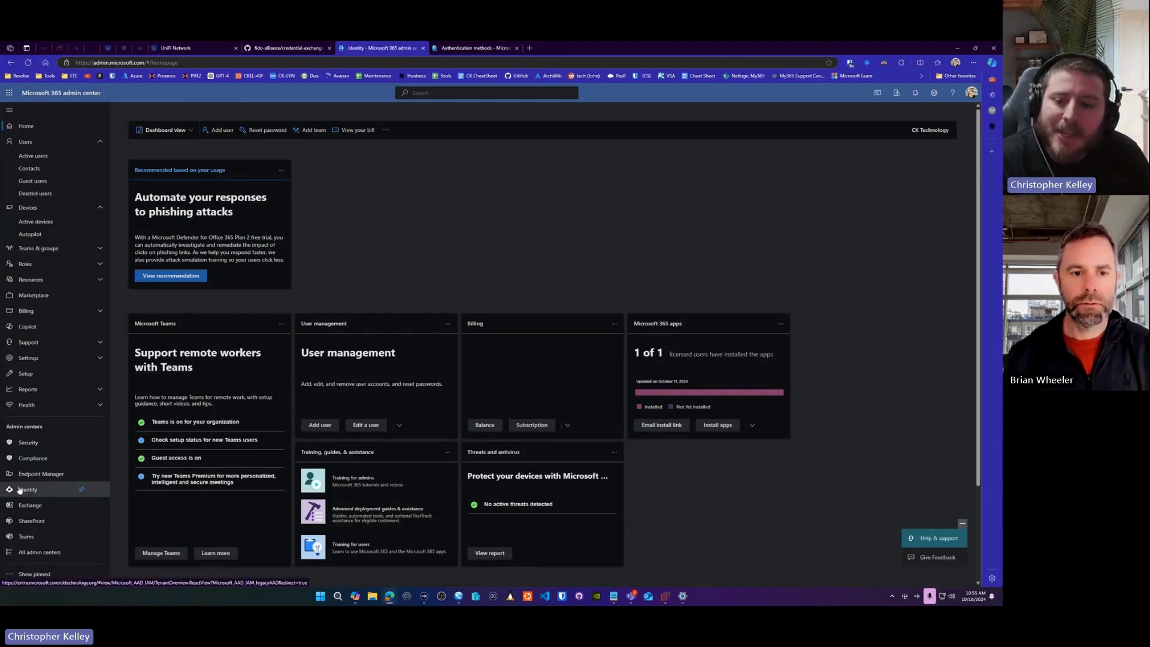
pyautogui.click(36, 575)
pyautogui.click(30, 334)
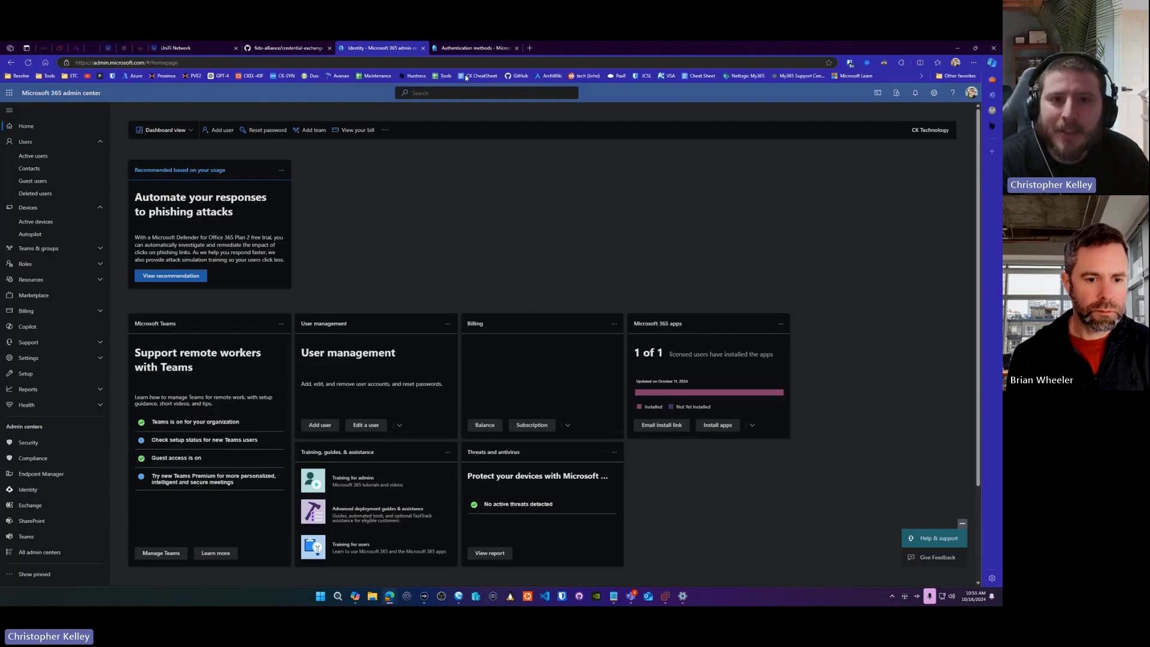
# - Return to the Entra tab and open the Authentication methods policies under Protection
pyautogui.click(472, 48)
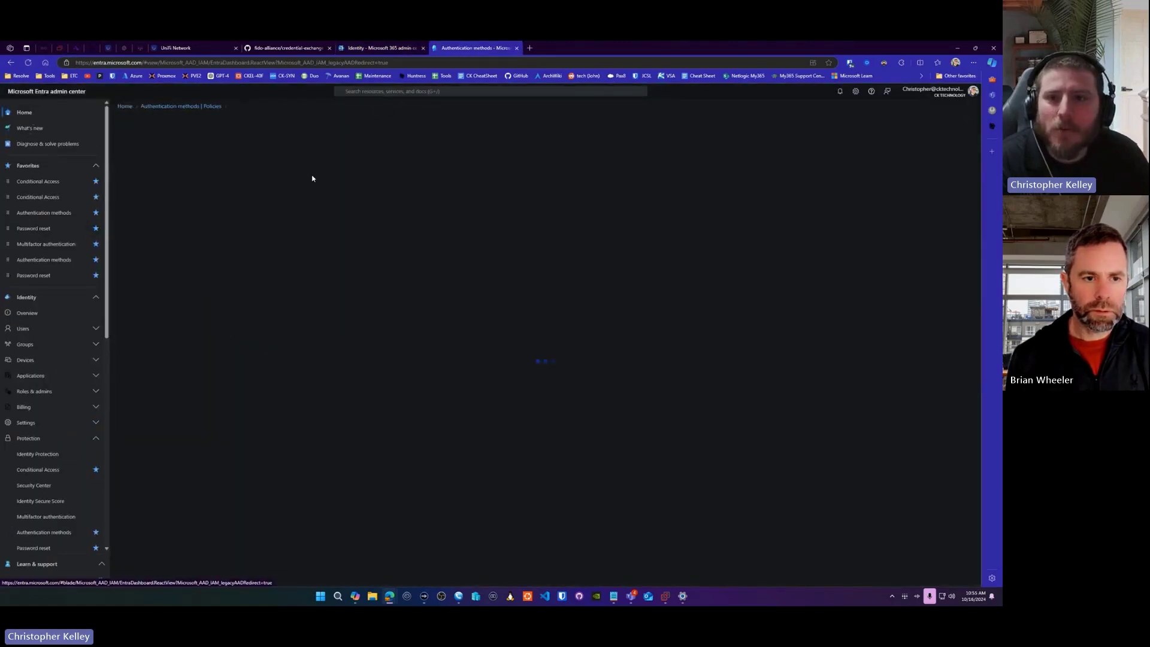
pyautogui.scroll(-5, 59, 204)
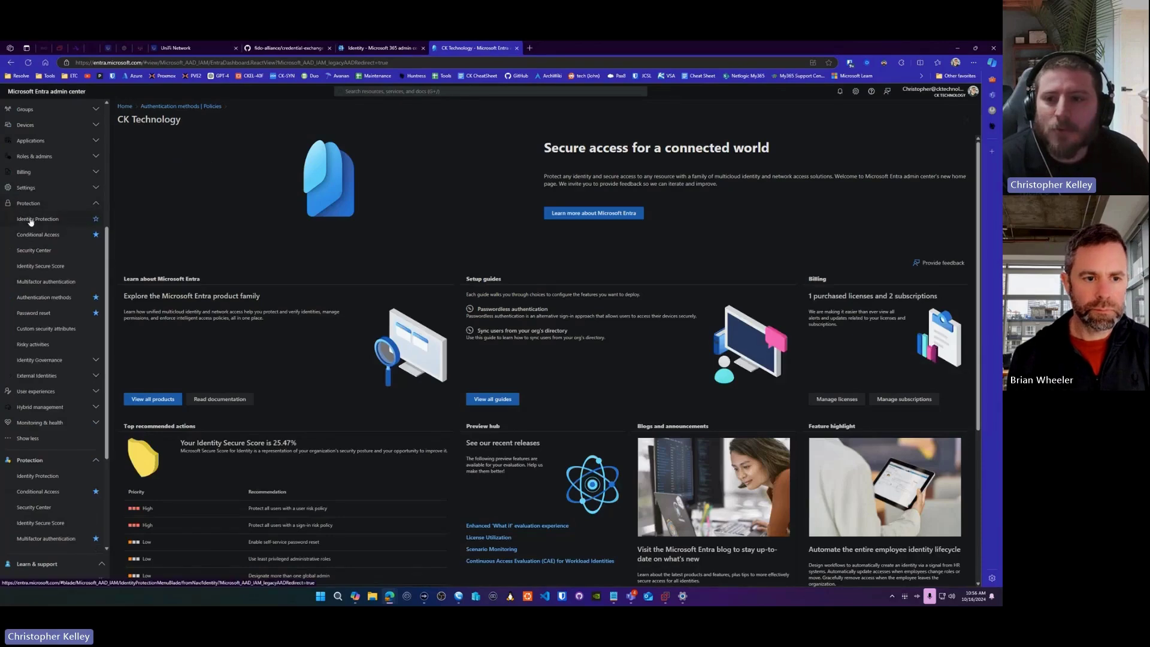
pyautogui.scroll(-1, 32, 229)
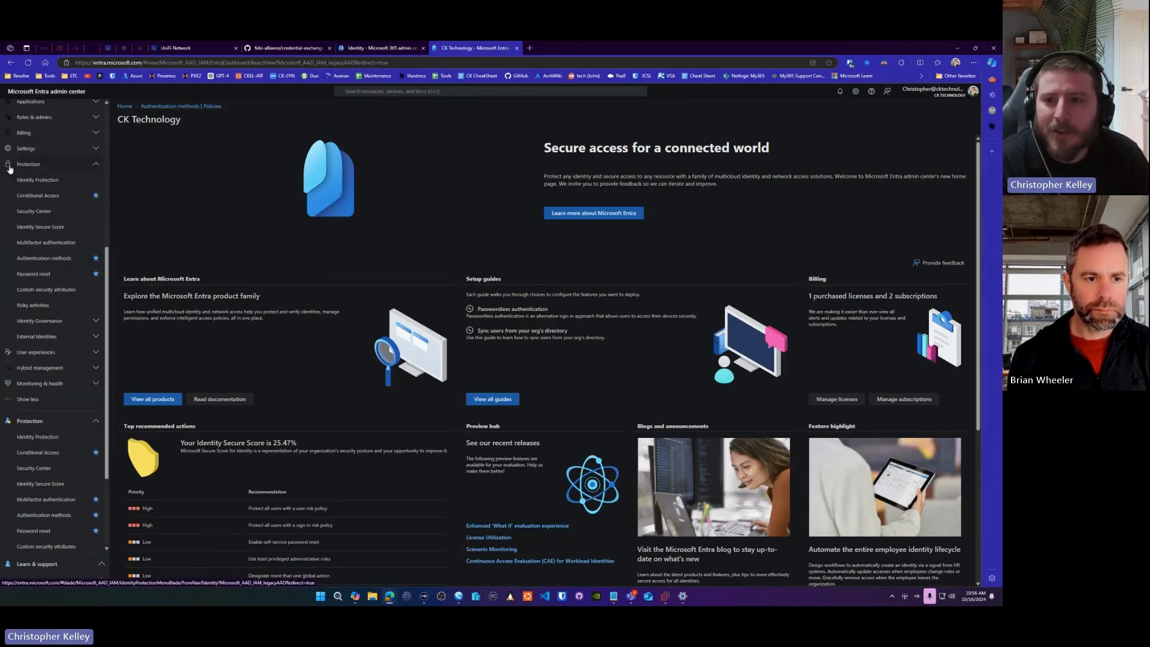
pyautogui.click(36, 259)
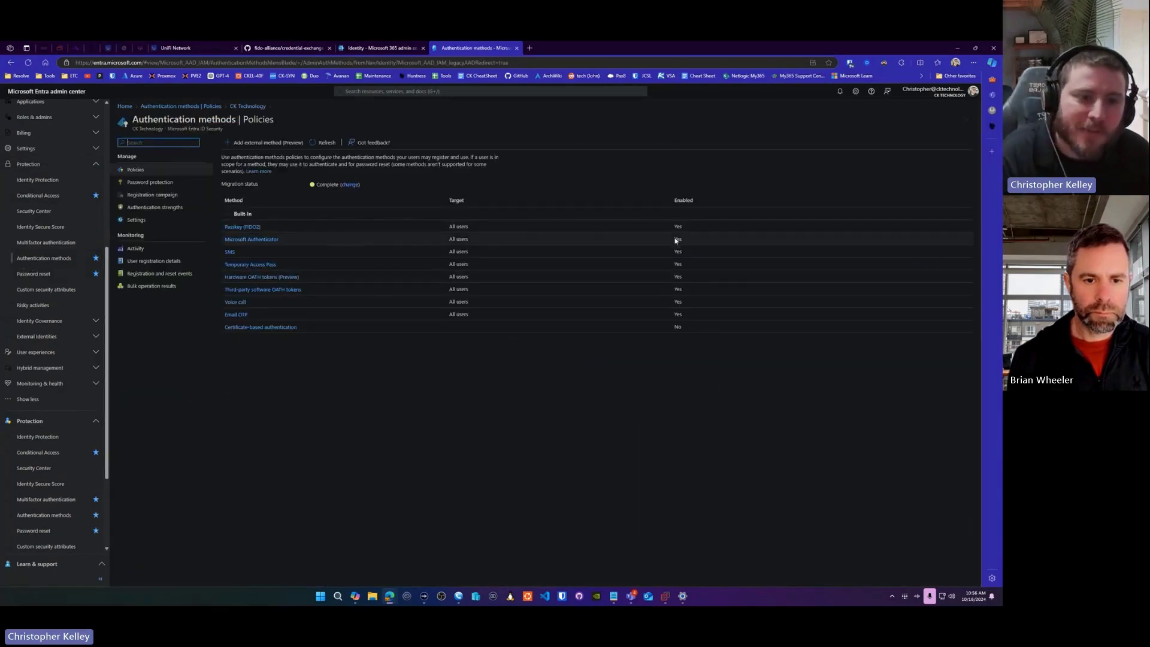
# - Open Passkey (FIDO2) and switch its target to Select groups, then back to All users
pyautogui.click(243, 228)
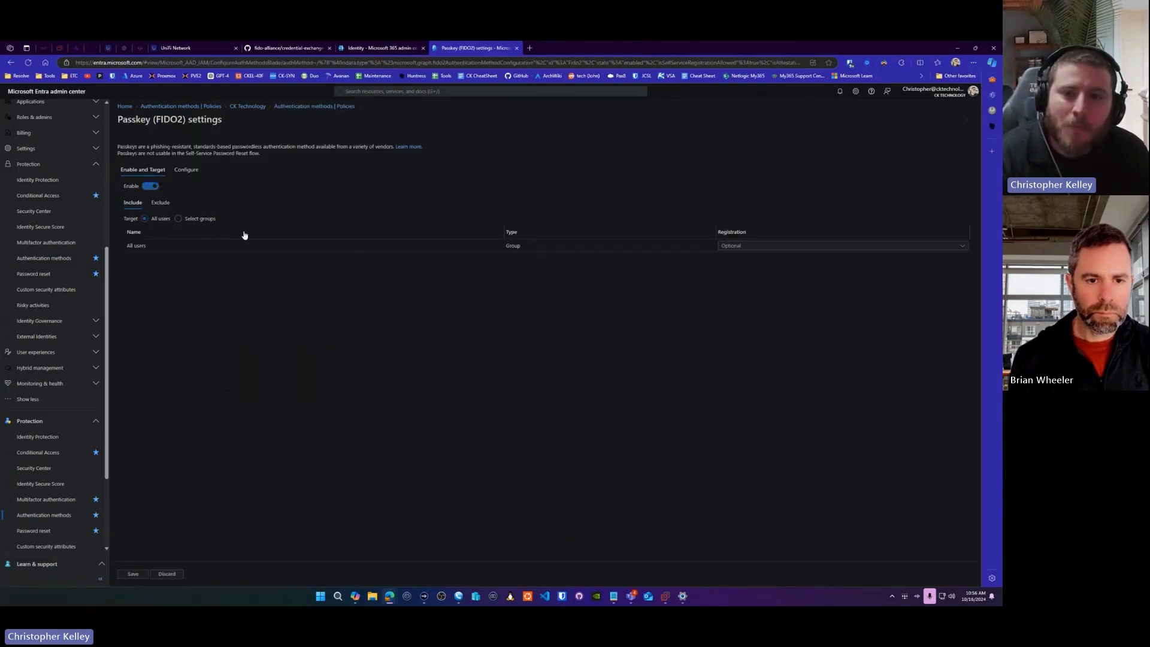
pyautogui.click(180, 220)
pyautogui.click(149, 219)
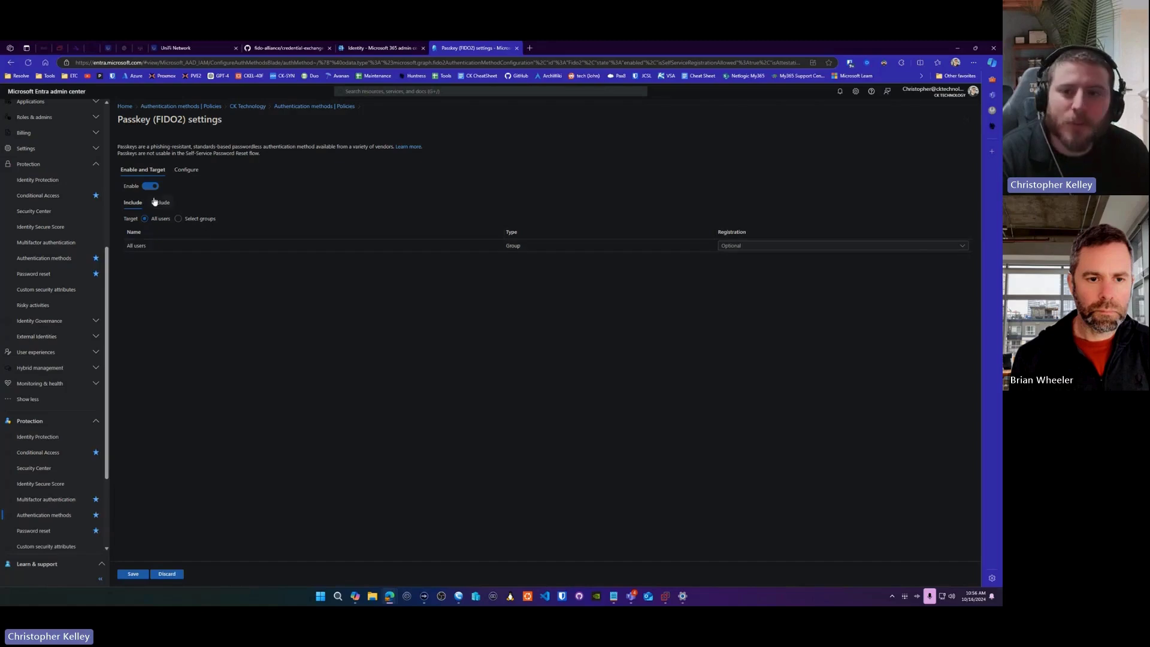
# - On the Configure tab, flip Enforce attestation and key restrictions to No, then back to Yes
pyautogui.click(187, 170)
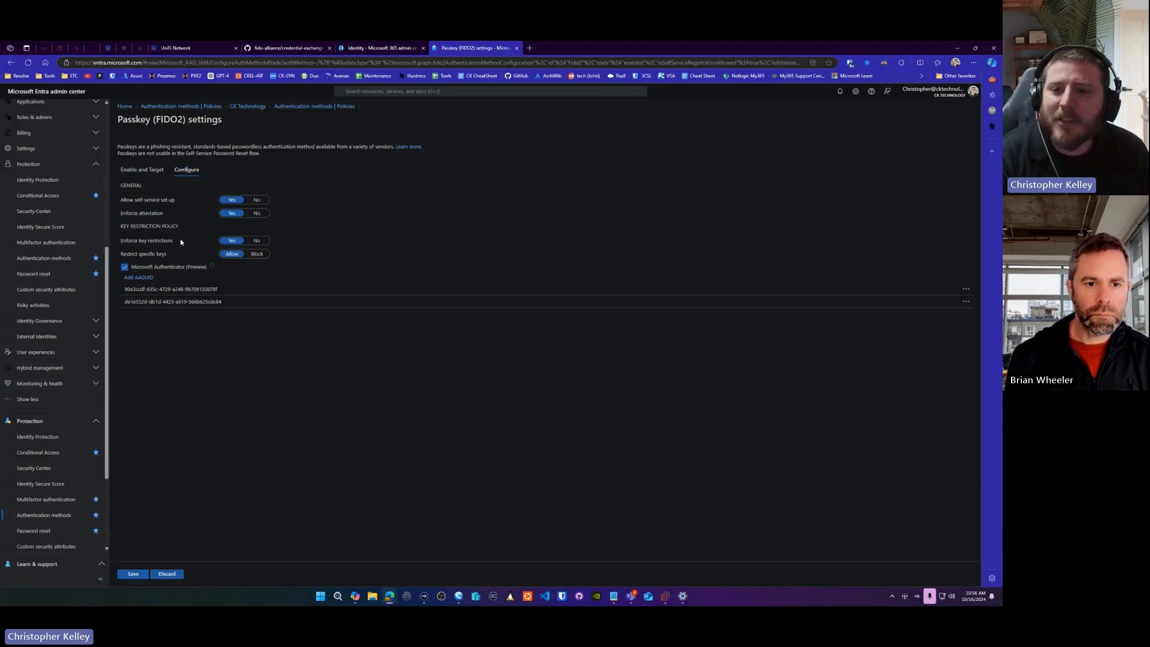
pyautogui.click(257, 214)
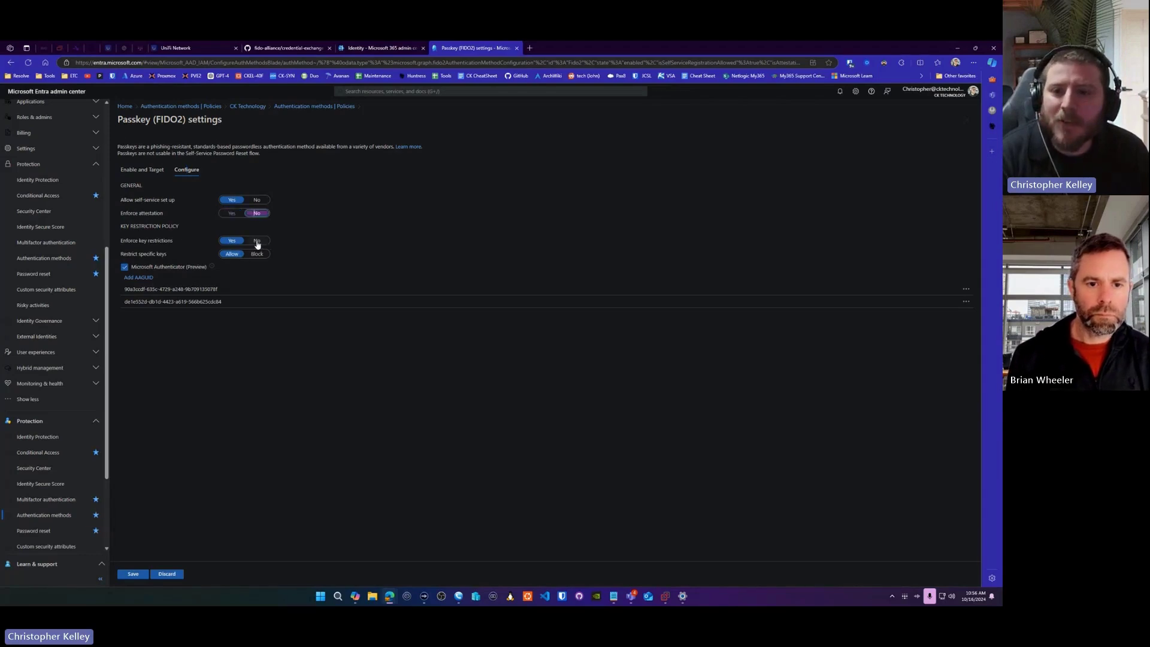
pyautogui.click(257, 241)
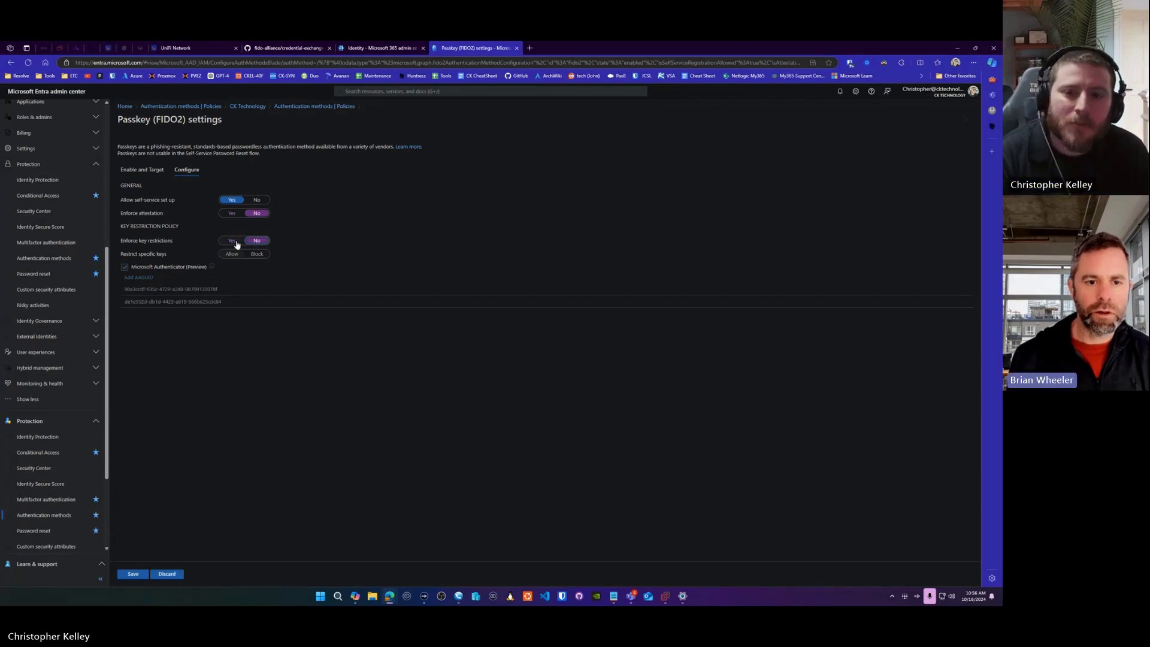
pyautogui.click(234, 241)
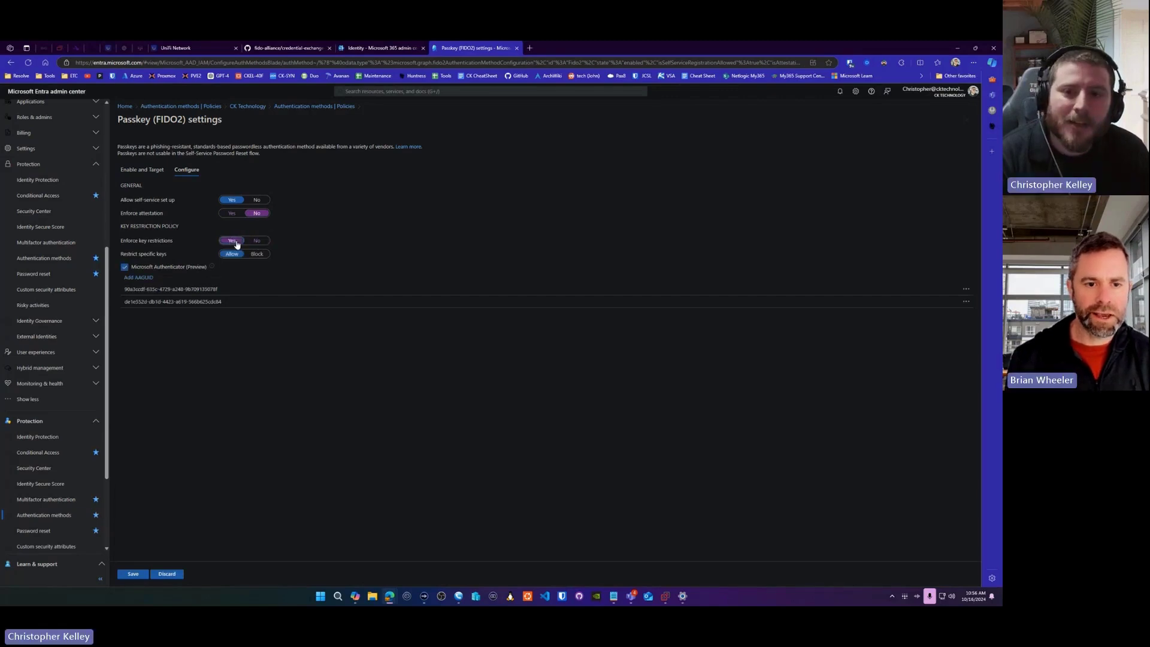
pyautogui.click(232, 213)
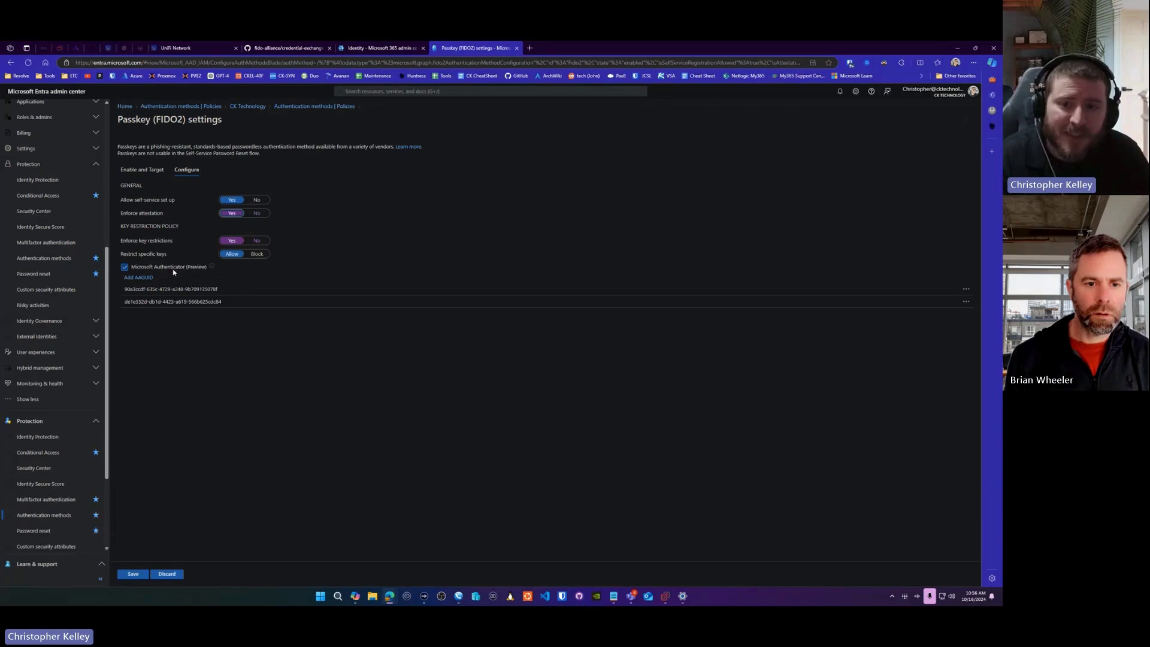
pyautogui.click(138, 278)
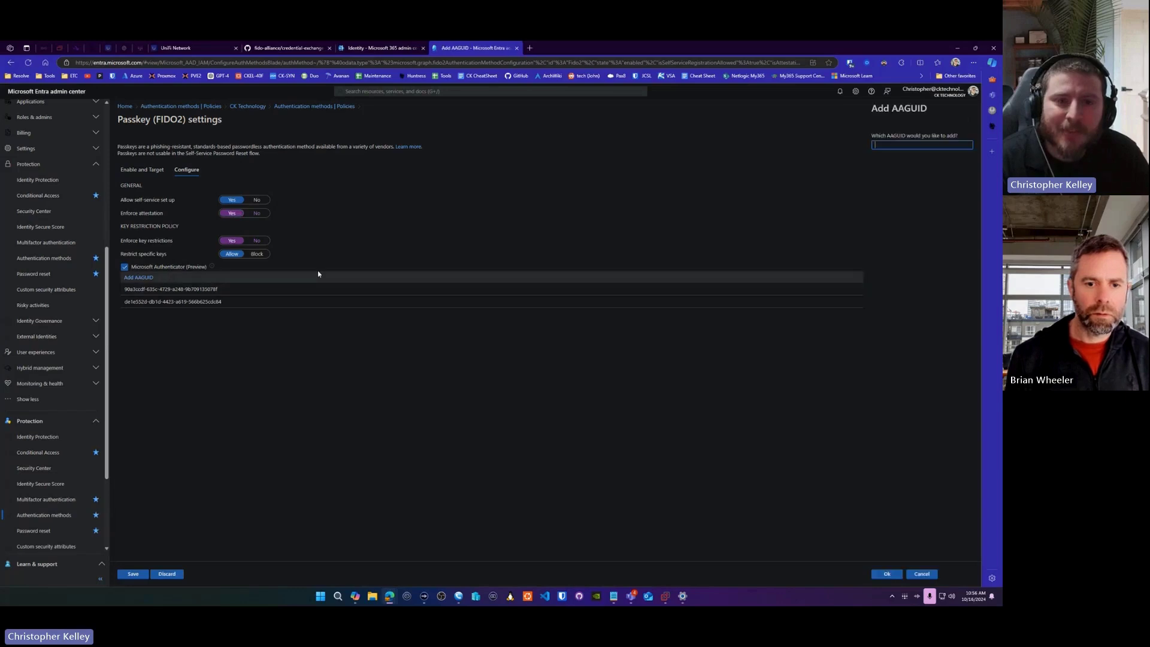
pyautogui.click(917, 574)
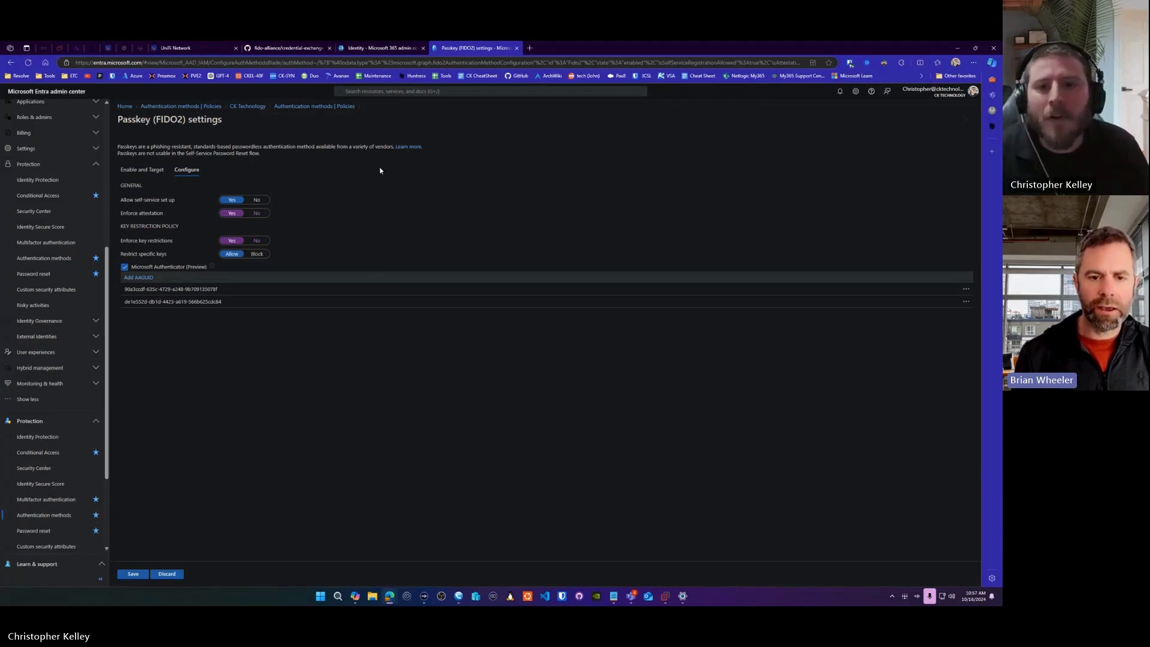
# - Open the passwordless authentication documentation and read through it
pyautogui.click(410, 146)
pyautogui.scroll(-5, 473, 162)
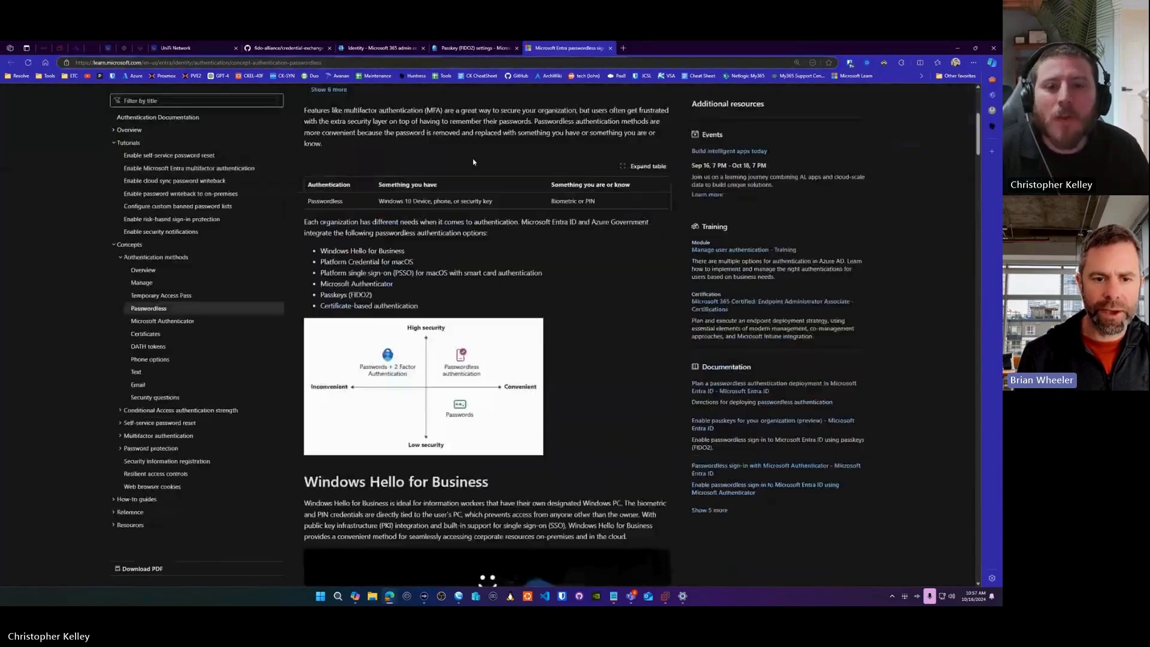
pyautogui.scroll(-10, 483, 198)
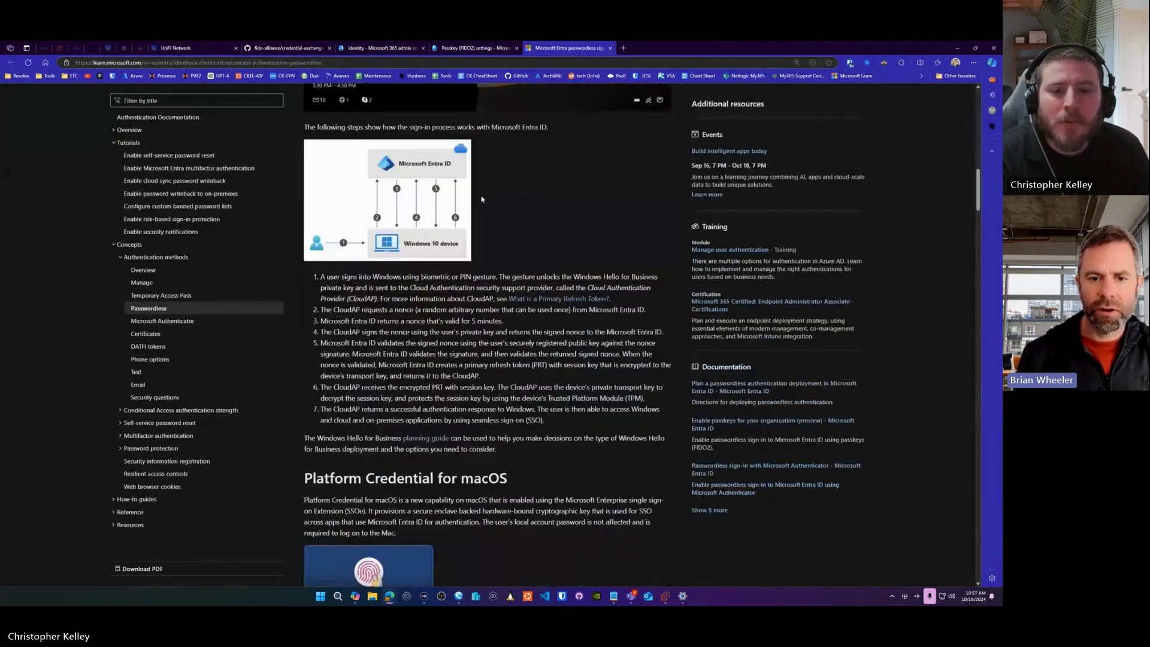
pyautogui.scroll(-12, 483, 198)
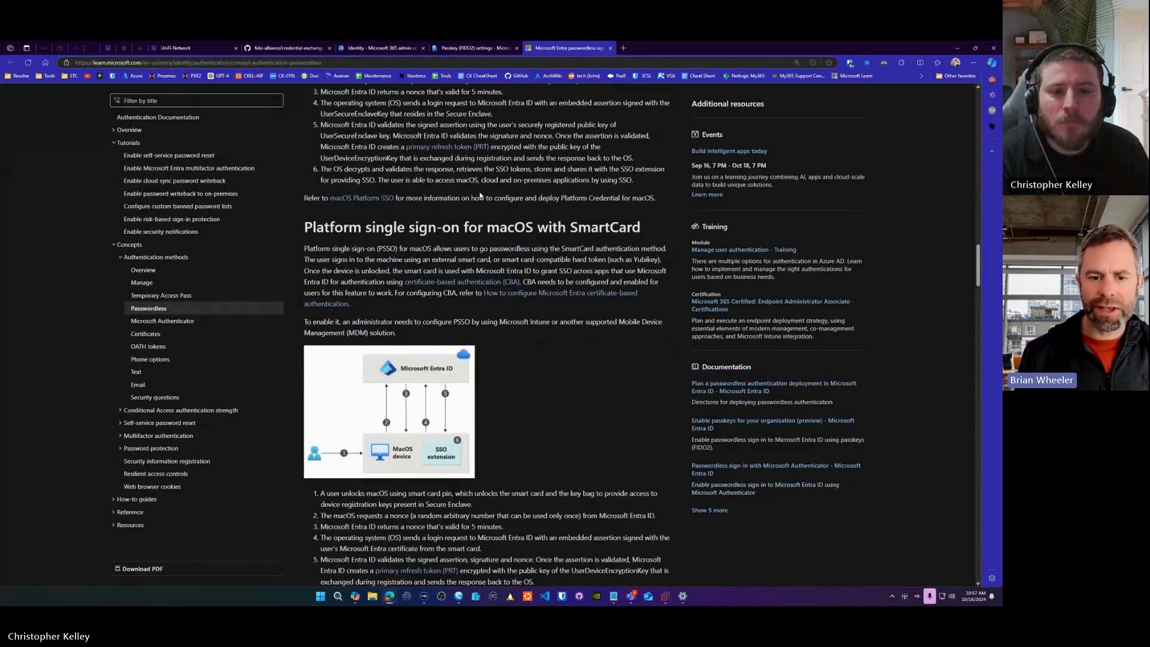
pyautogui.scroll(-10, 476, 196)
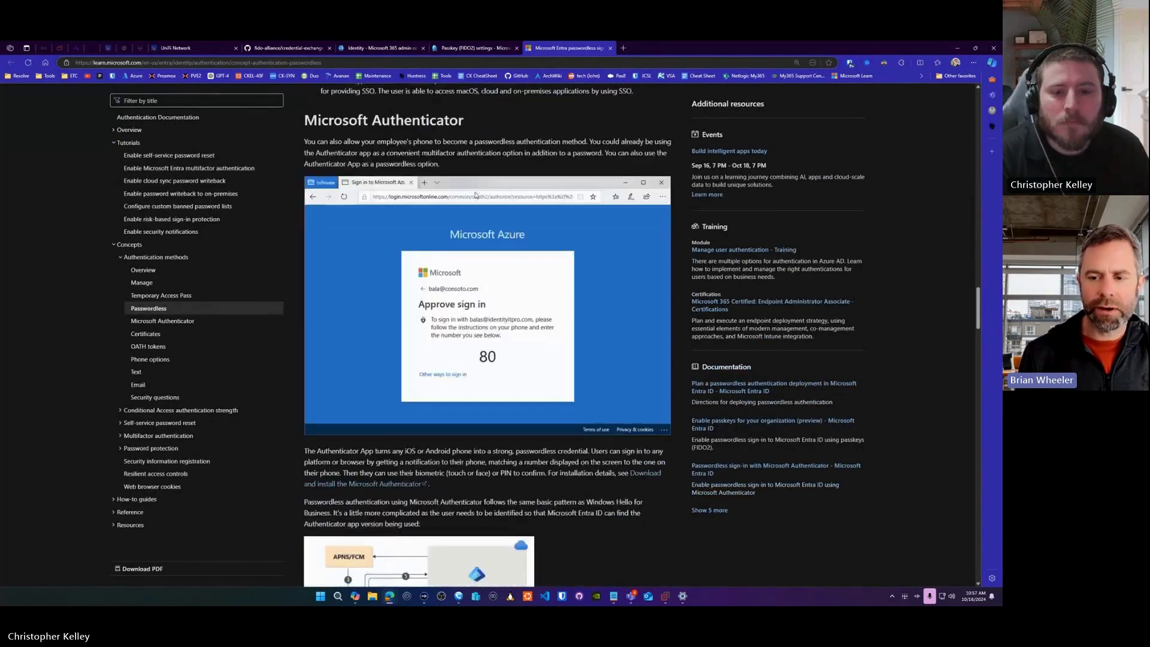
# - Check the removal option for the second allowed AAGUID, then return to the documentation
pyautogui.hotkey('ctrl', 'shift', 'Tab')
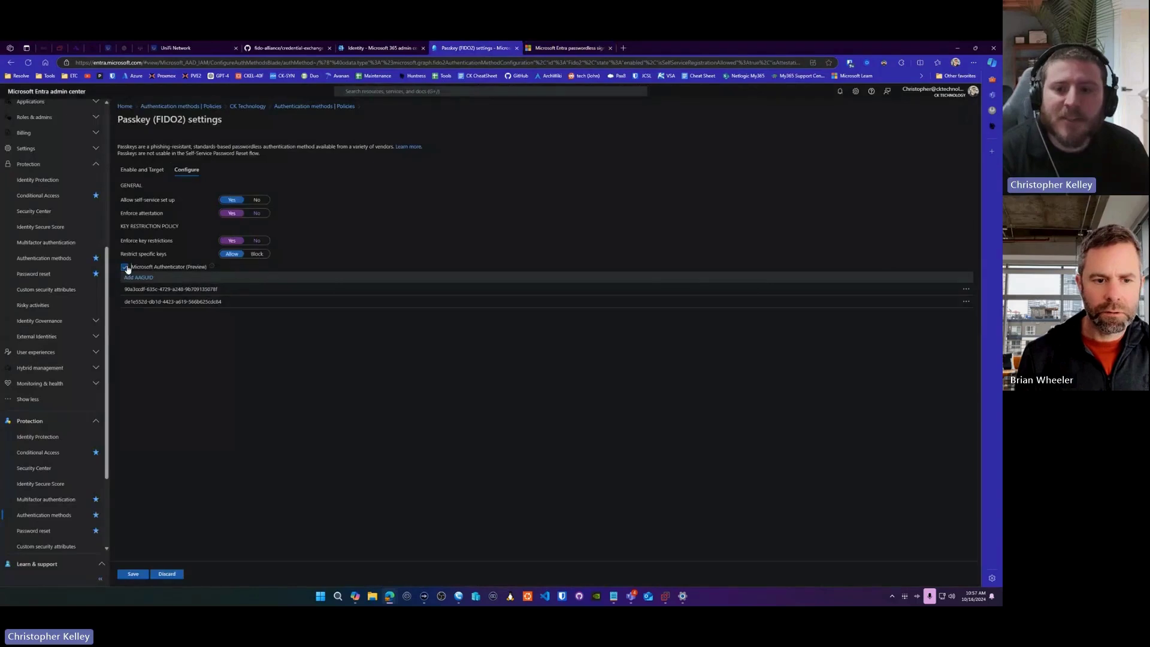
pyautogui.click(966, 302)
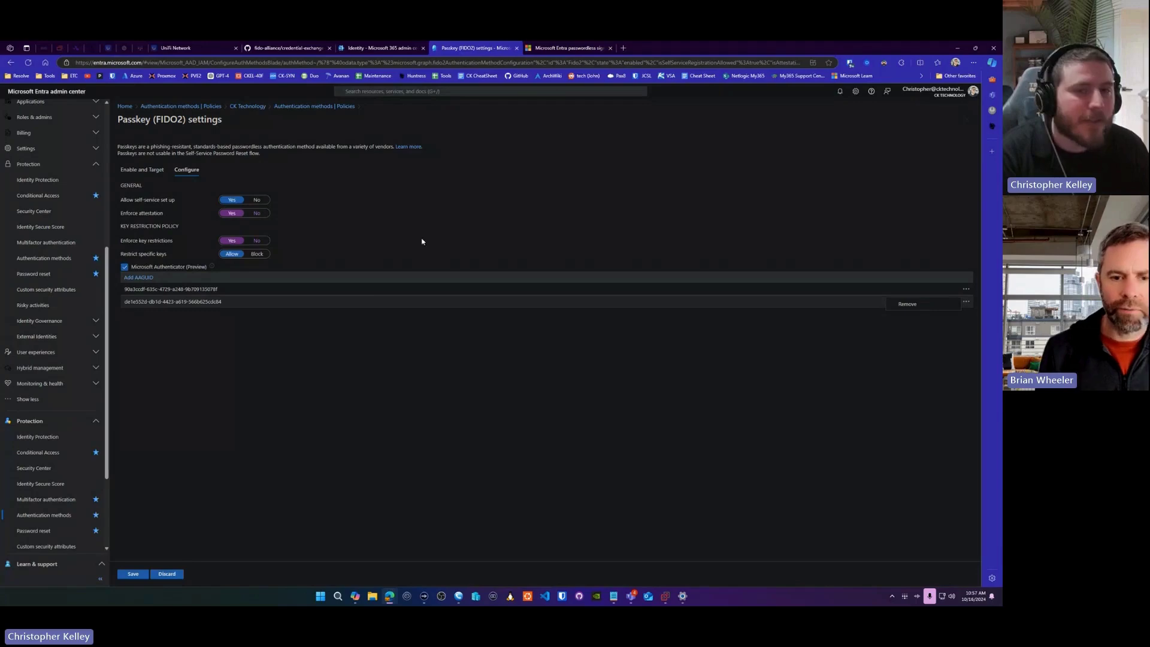
pyautogui.click(555, 51)
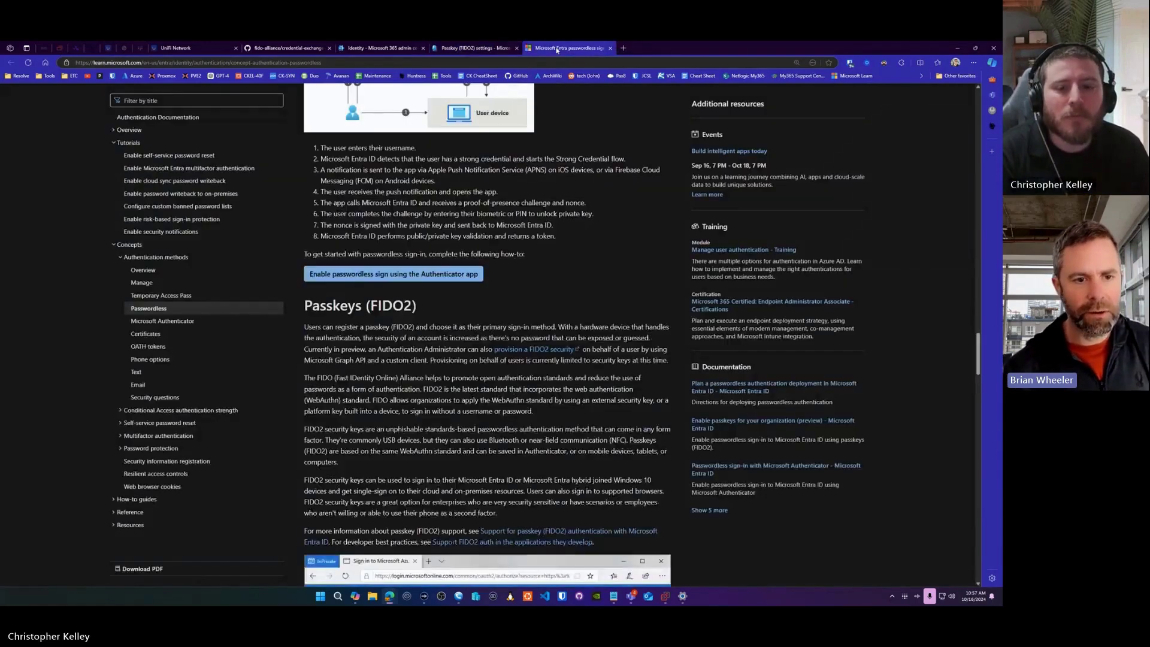
pyautogui.scroll(-10, 414, 252)
pyautogui.scroll(3, 414, 252)
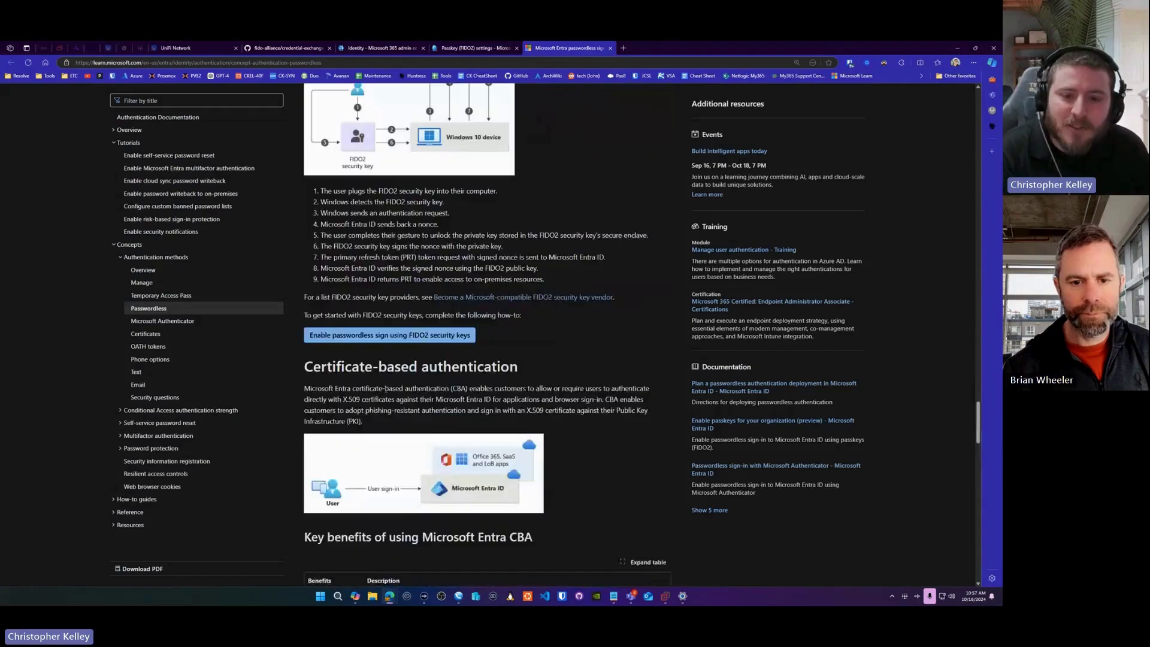
pyautogui.scroll(-15, 376, 367)
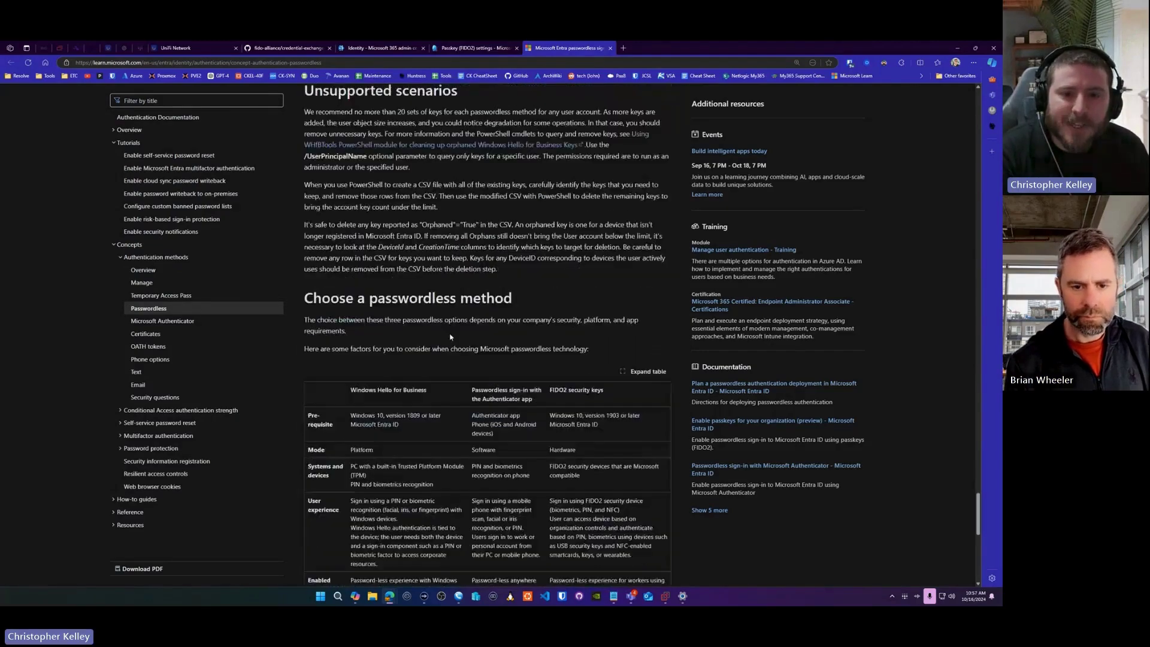
# - In the Enable passkeys article, highlight the Enforce passkey (FIDO2) sign-in custom authentication strength steps
pyautogui.hotkey('alt', 'Left')
pyautogui.scroll(-10, 480, 269)
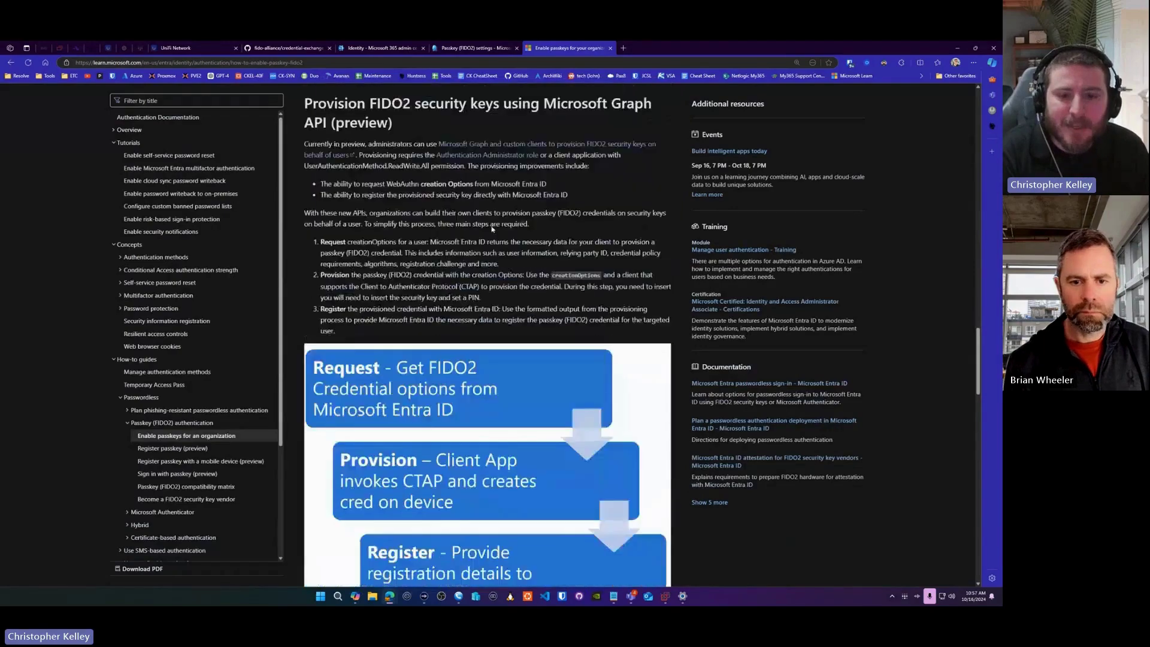
pyautogui.scroll(-15, 492, 229)
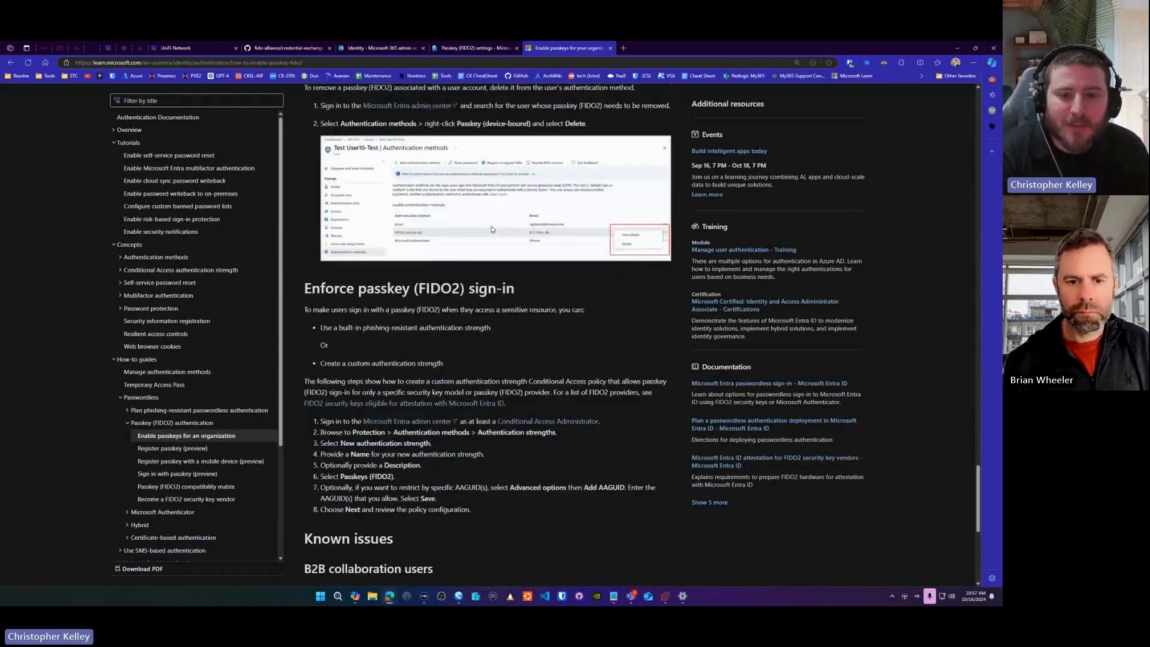
pyautogui.moveTo(346, 131); pyautogui.dragTo(539, 129)
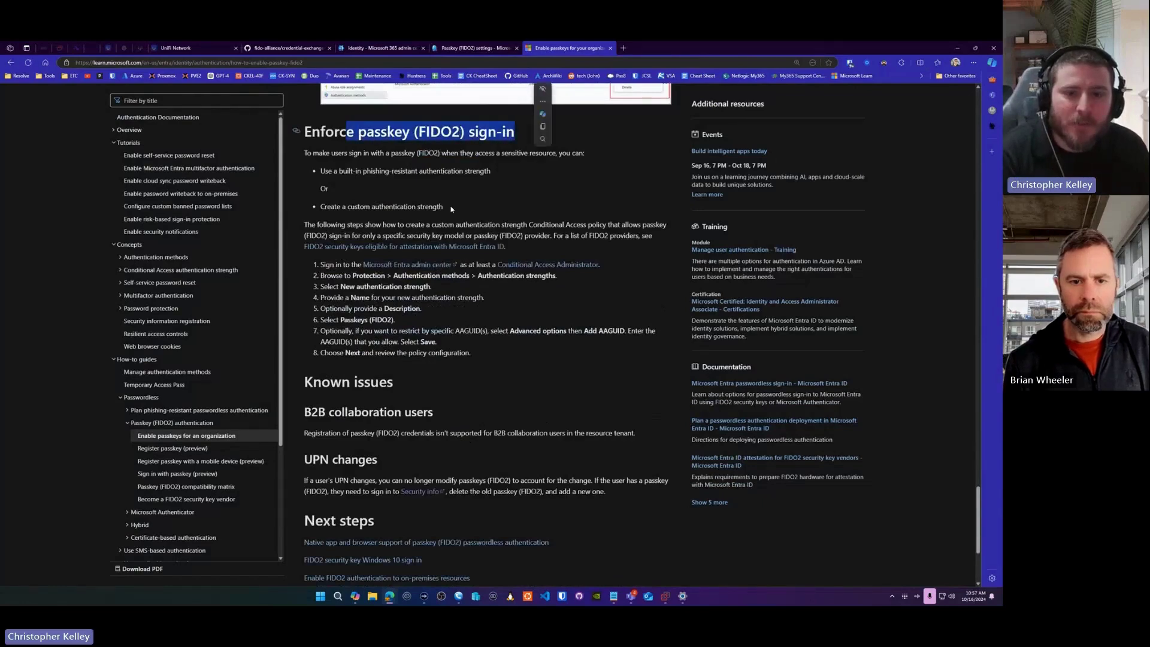
pyautogui.moveTo(437, 342); pyautogui.dragTo(381, 287)
pyautogui.rightClick(399, 217)
pyautogui.hotkey('ctrl', 'shift', 'Tab')
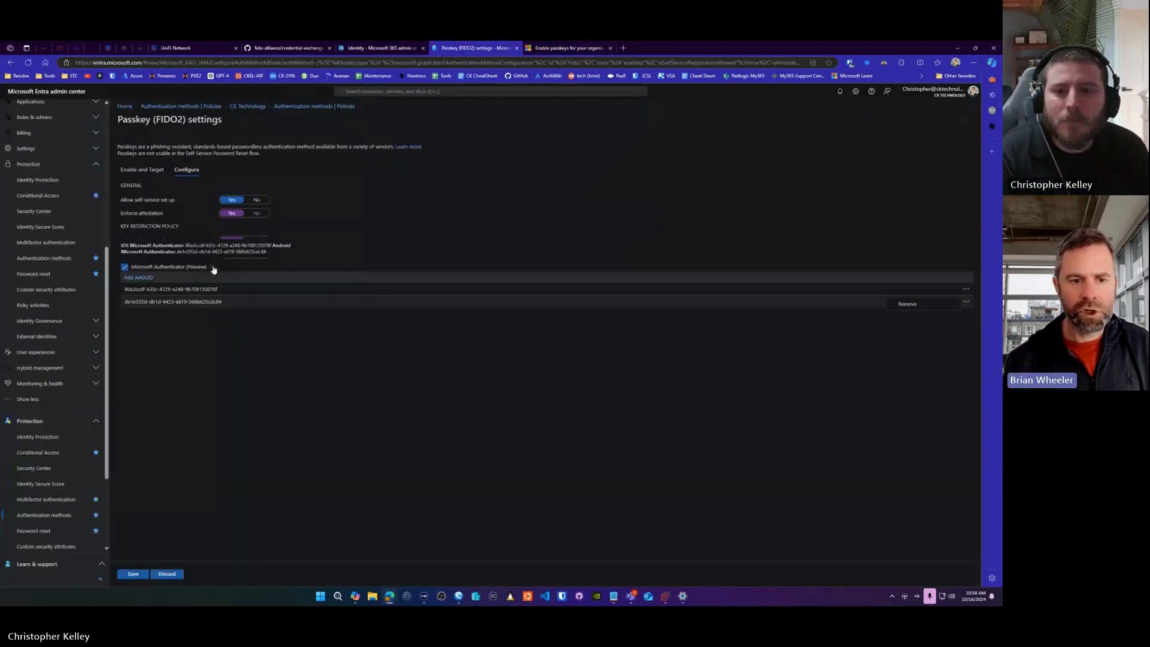
# - Open the Microsoft Authenticator article and highlight its note that Authenticator passkeys are unattested
pyautogui.click(408, 146)
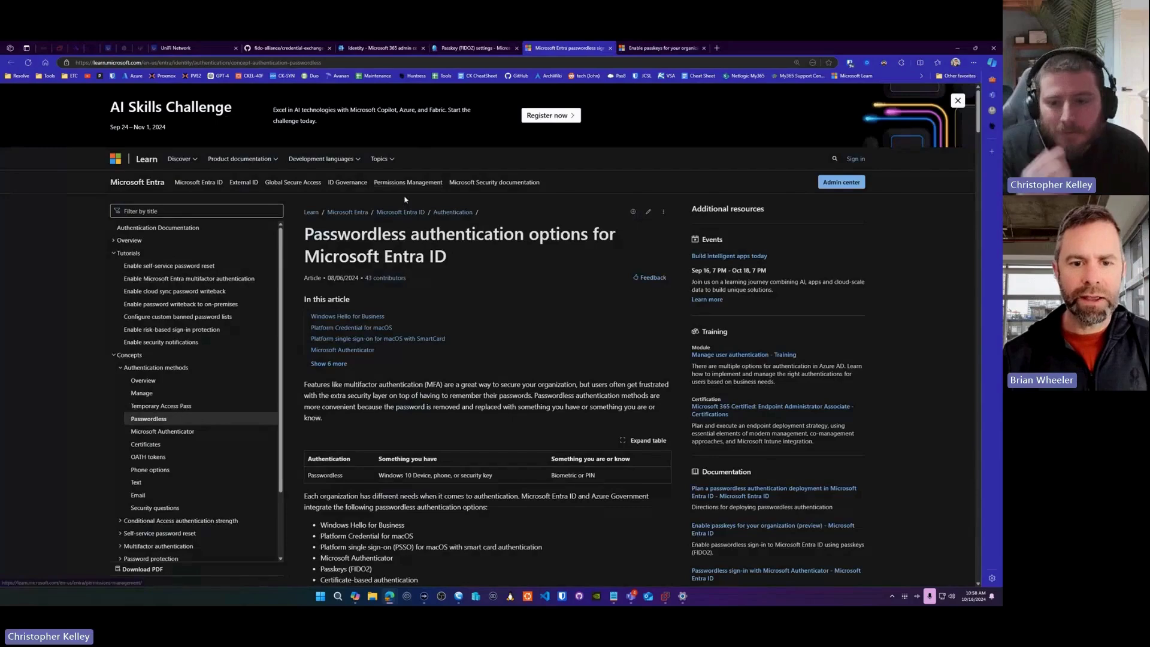
pyautogui.click(183, 433)
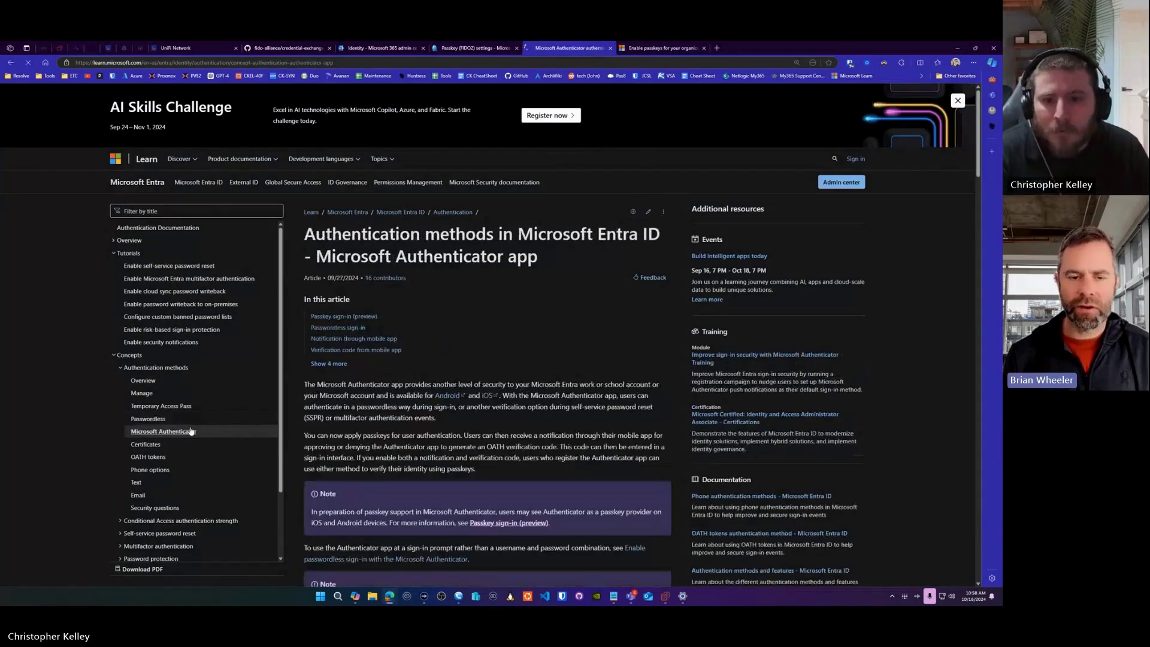
pyautogui.scroll(-10, 441, 348)
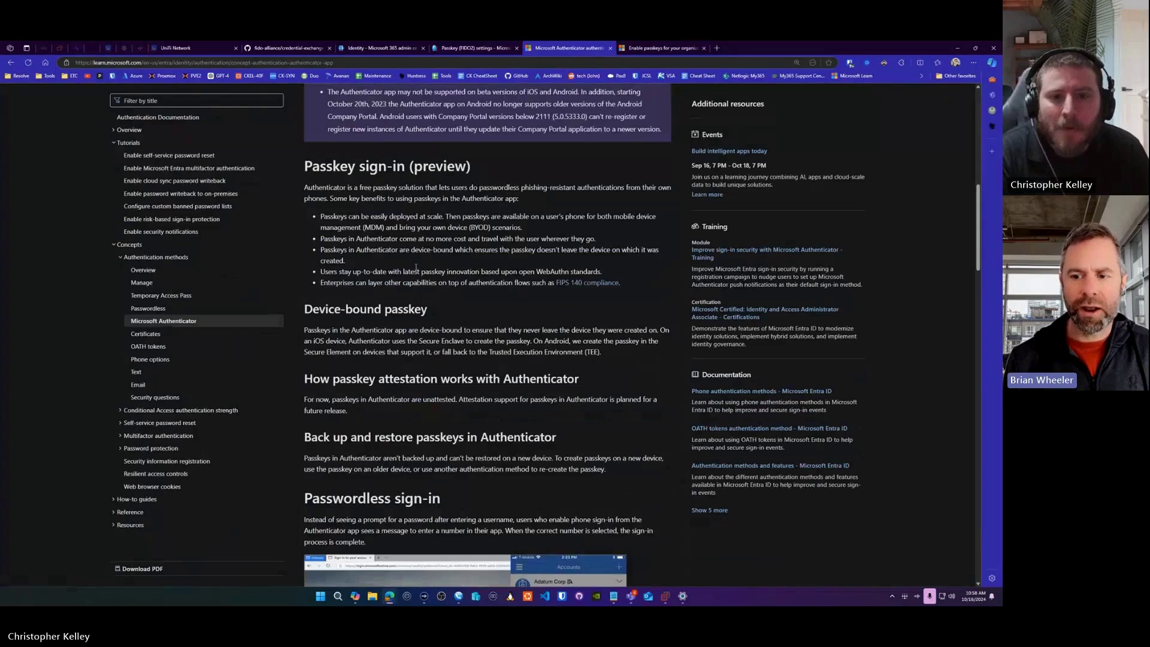
pyautogui.scroll(-3, 415, 267)
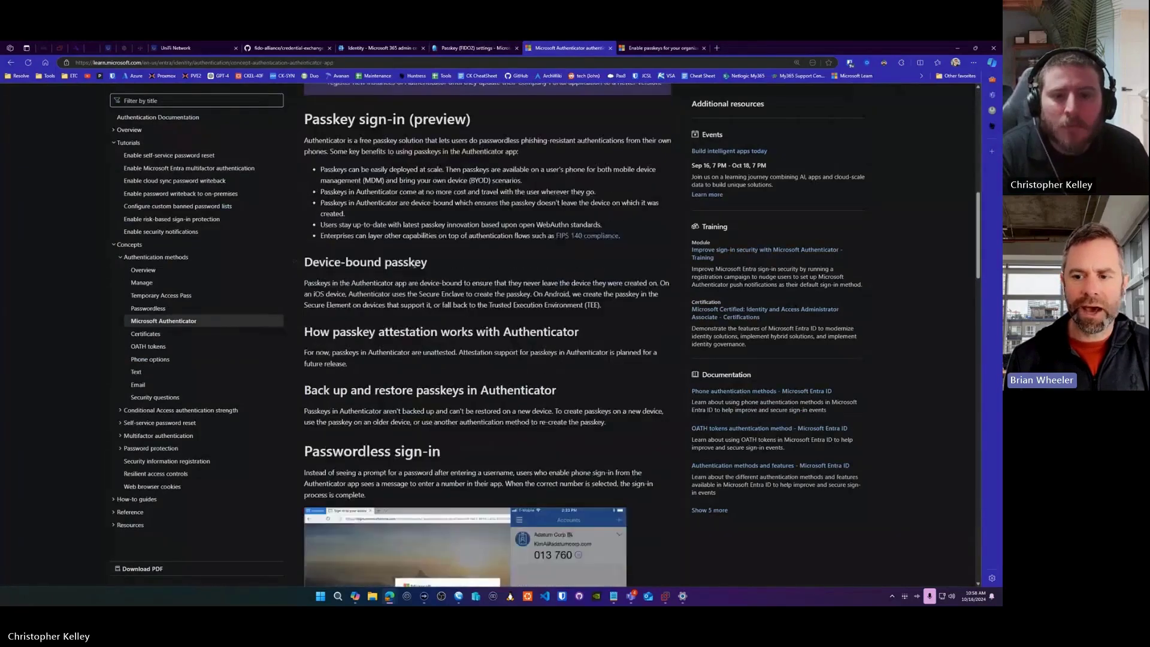
pyautogui.moveTo(320, 222); pyautogui.dragTo(565, 243)
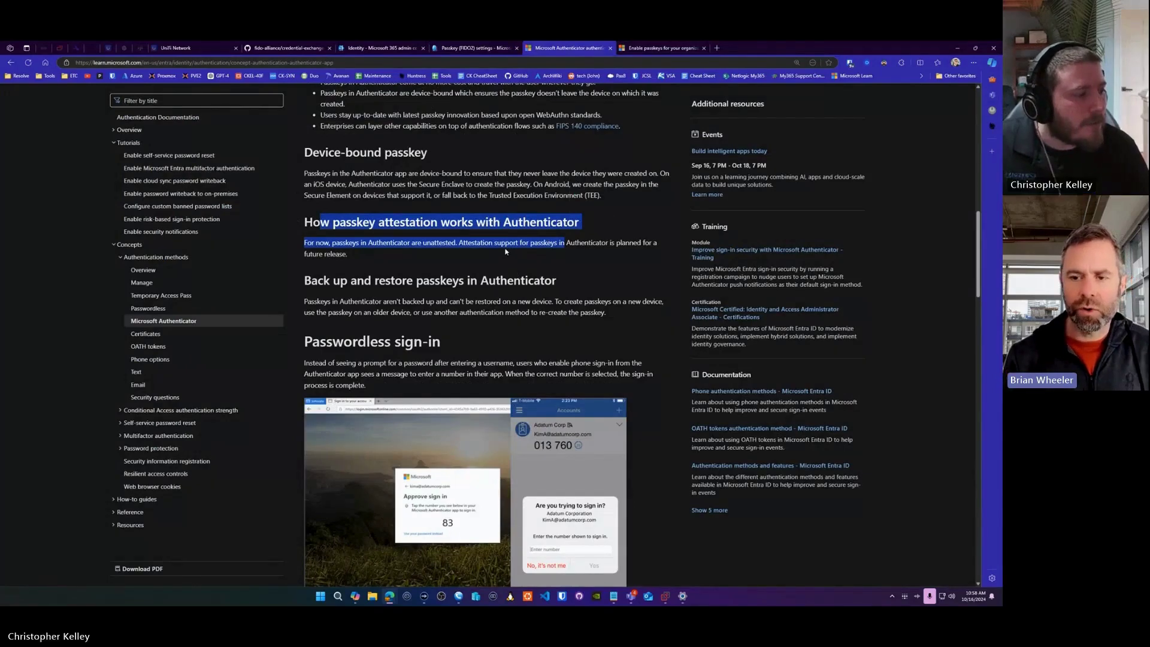
pyautogui.click(448, 267)
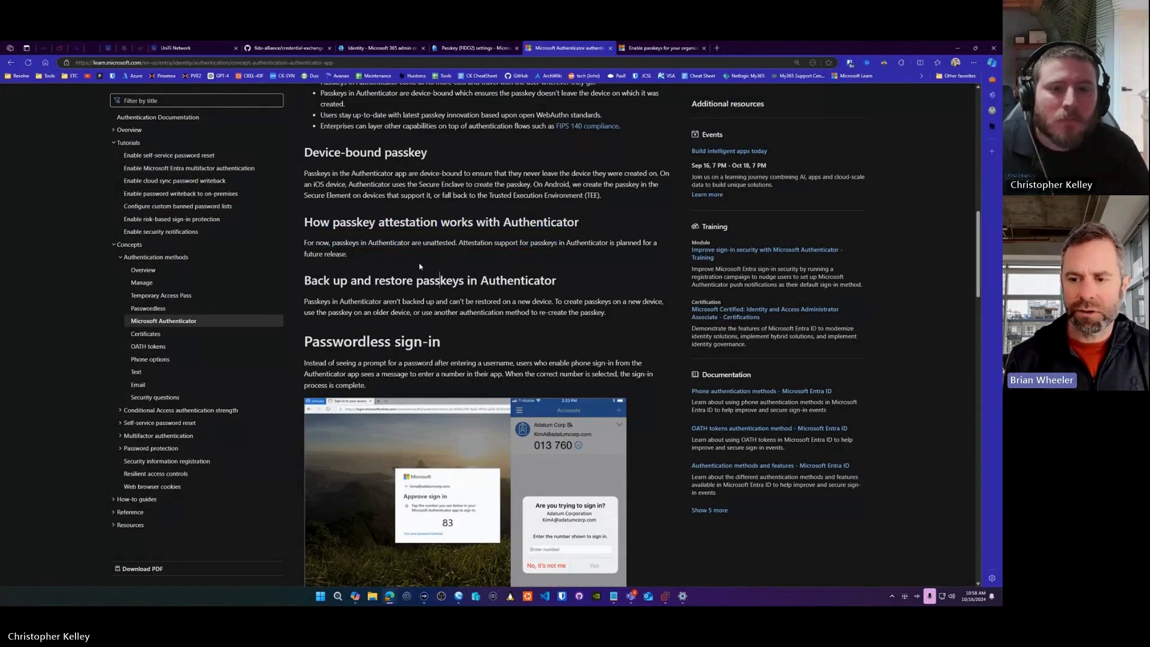
pyautogui.moveTo(469, 242); pyautogui.dragTo(590, 242)
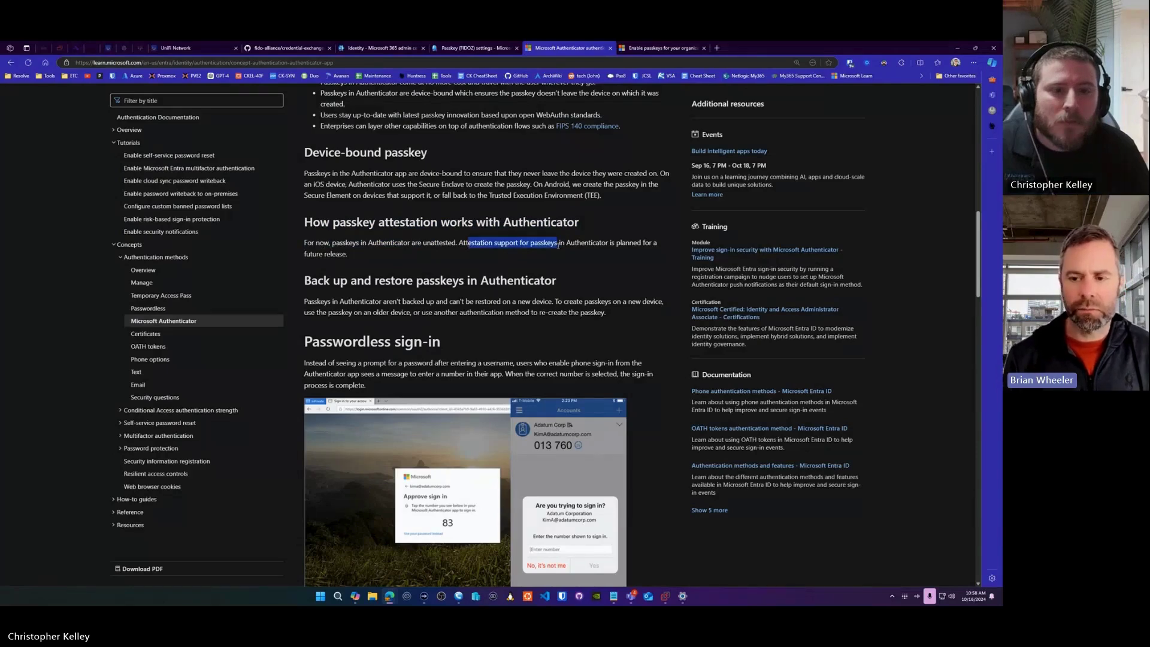
pyautogui.moveTo(345, 242); pyautogui.dragTo(428, 238)
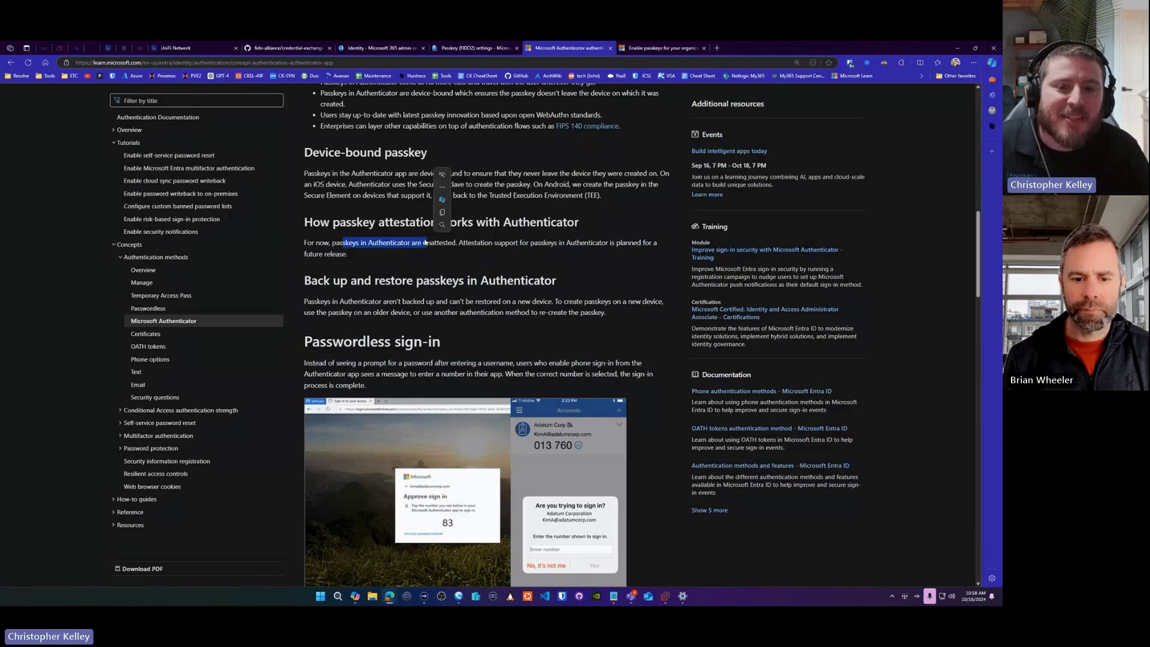
pyautogui.click(424, 256)
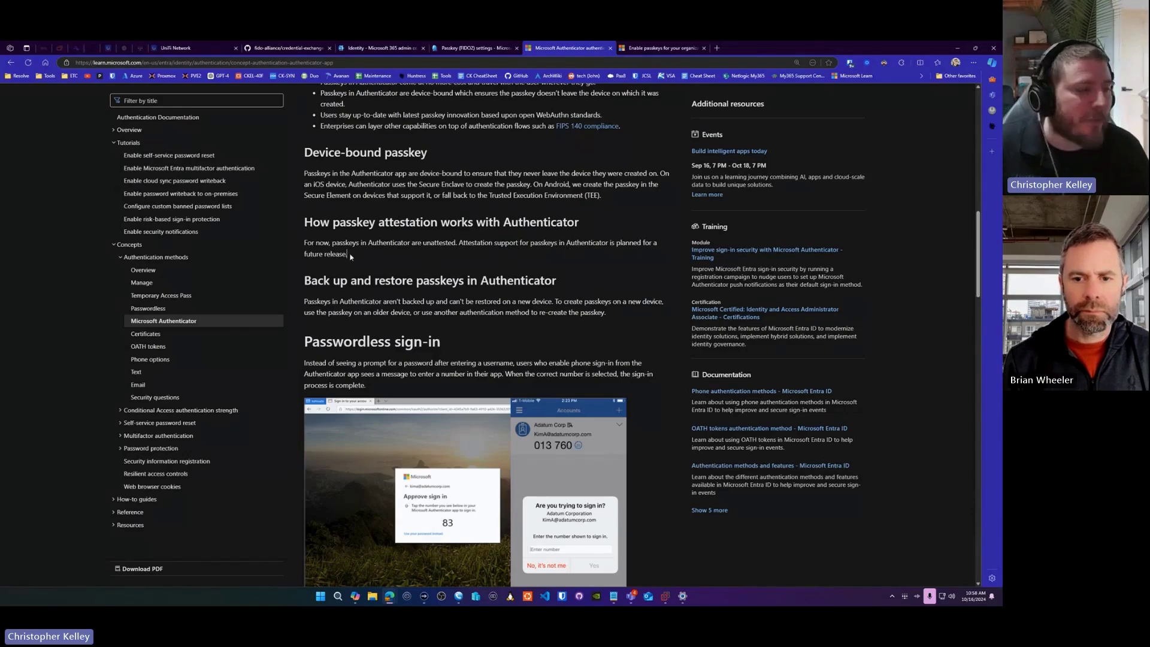
# - Set Enforce attestation and Enforce key restrictions to No in the Passkey (FIDO2) settings
pyautogui.hotkey('ctrl', 'shift', 'Tab')
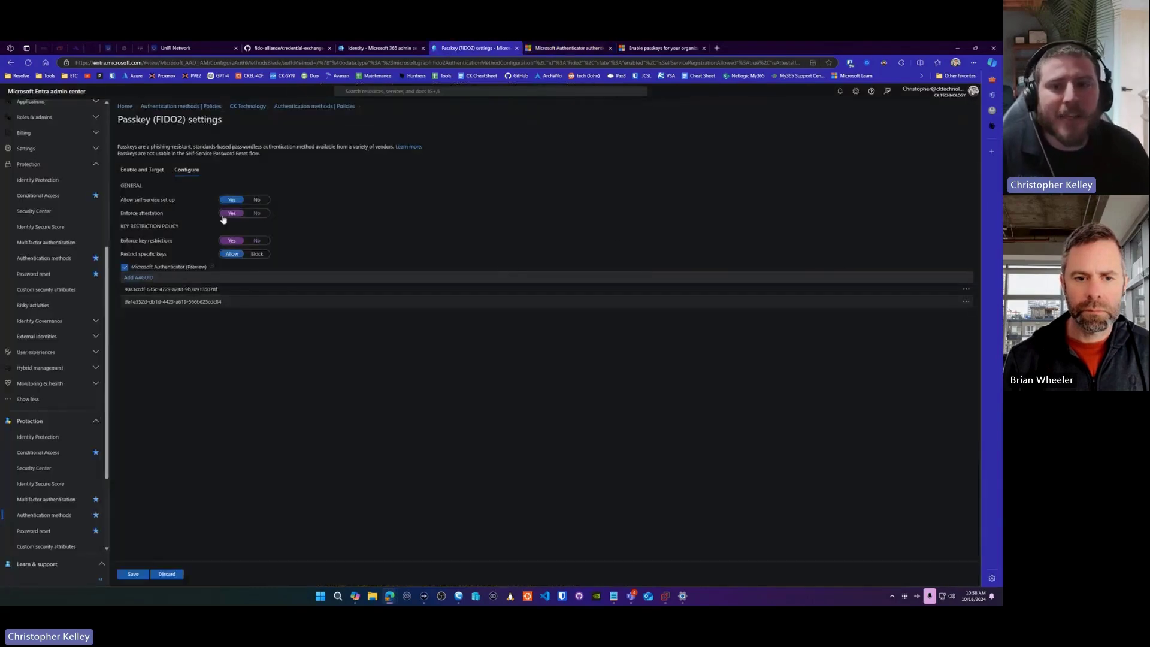
pyautogui.click(253, 214)
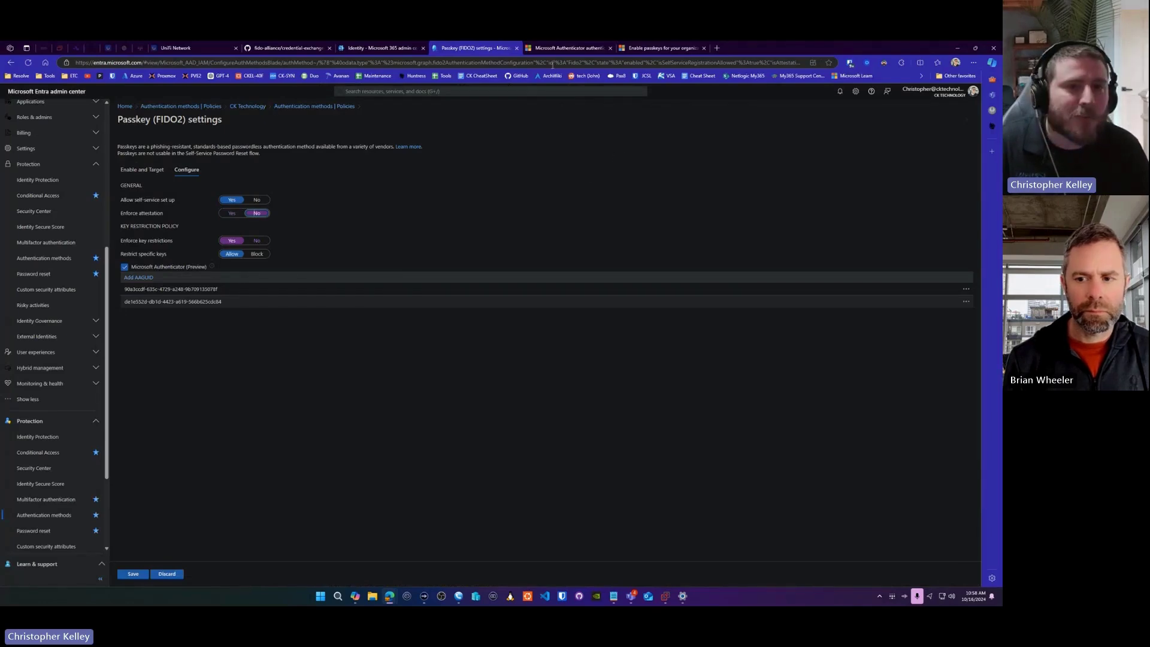
pyautogui.click(256, 240)
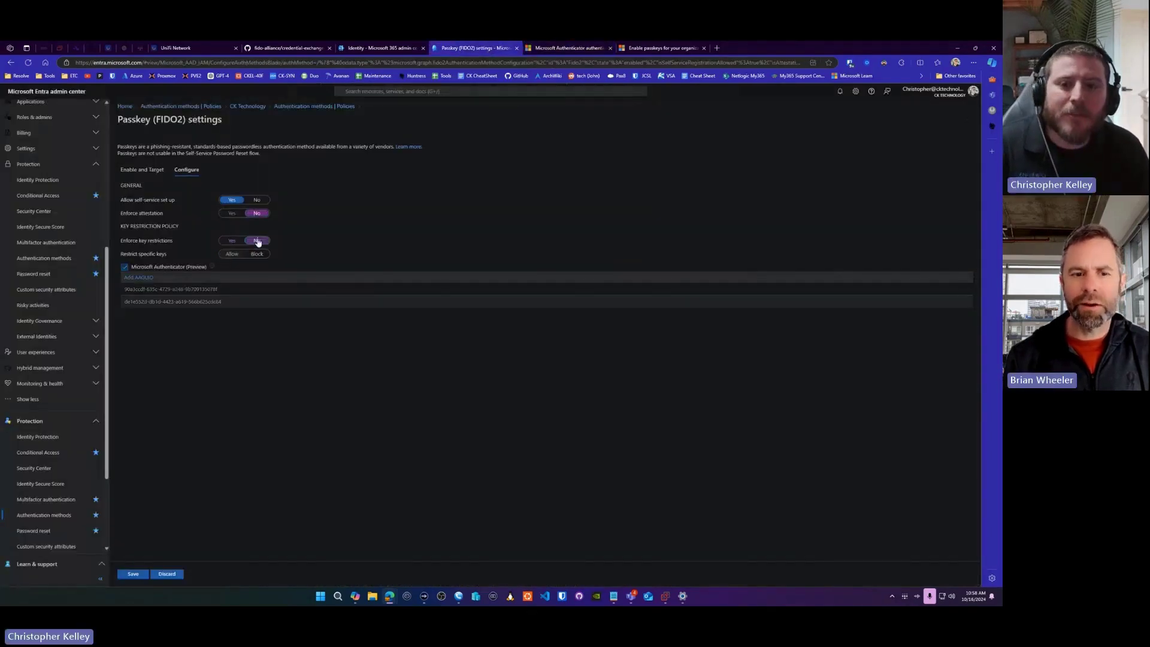
pyautogui.click(232, 240)
pyautogui.click(256, 240)
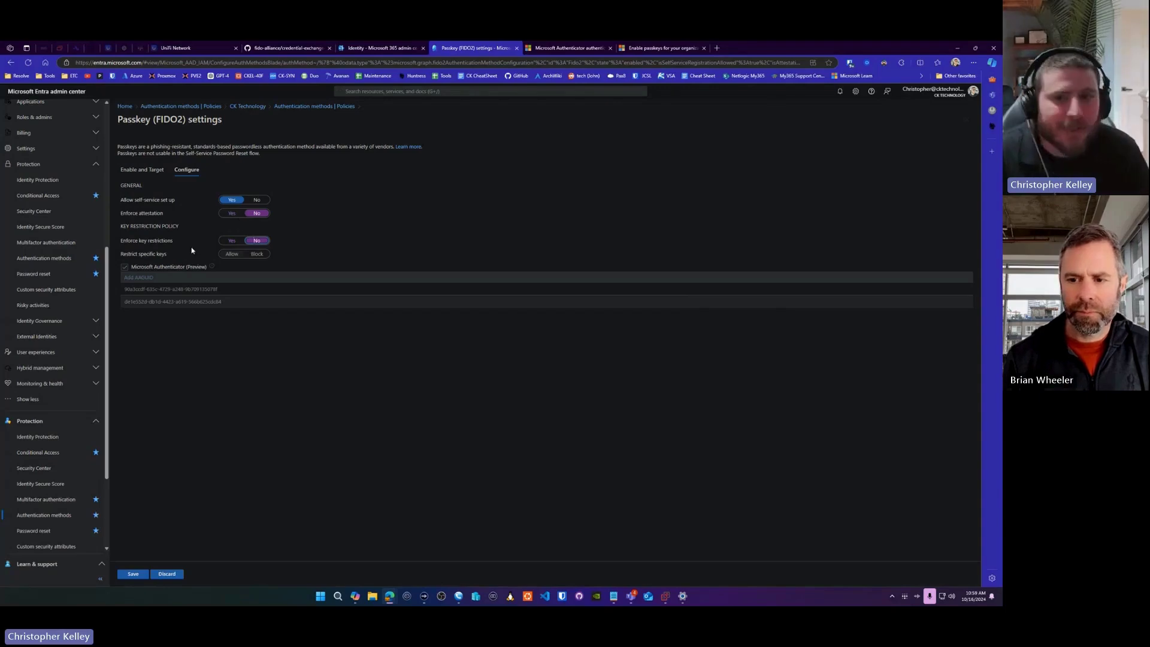
# - Read further down the Authenticator article, then move to the fido-alliance GitHub page
pyautogui.hotkey('ctrl', 'Tab')
pyautogui.scroll(-7, 388, 179)
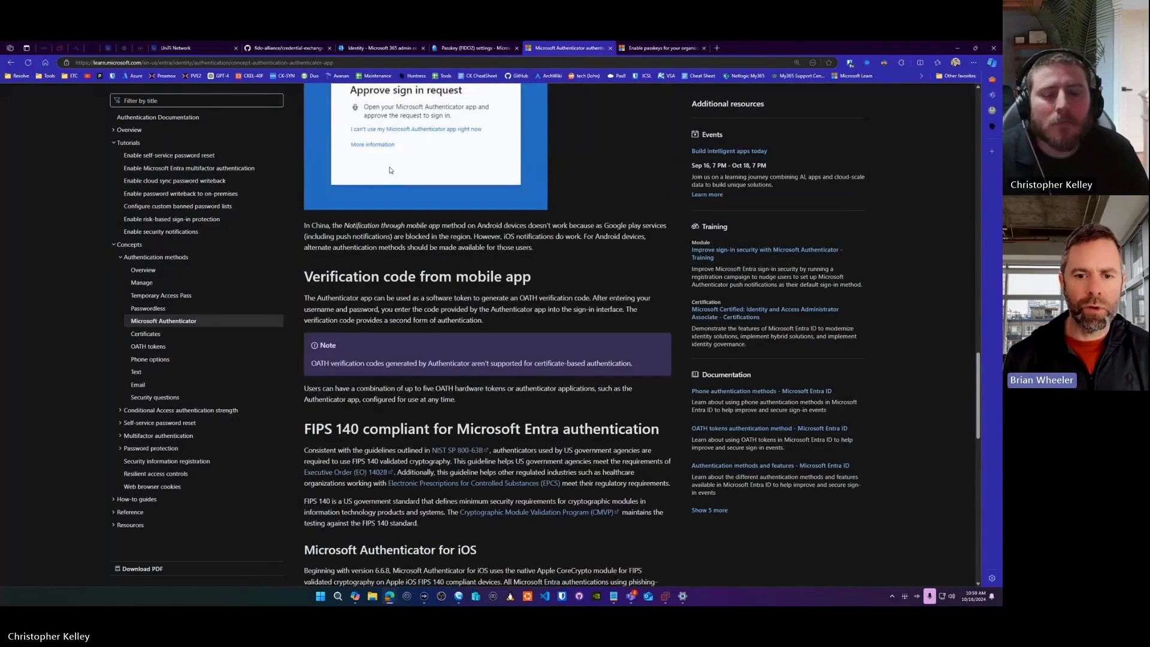
pyautogui.scroll(-8, 390, 170)
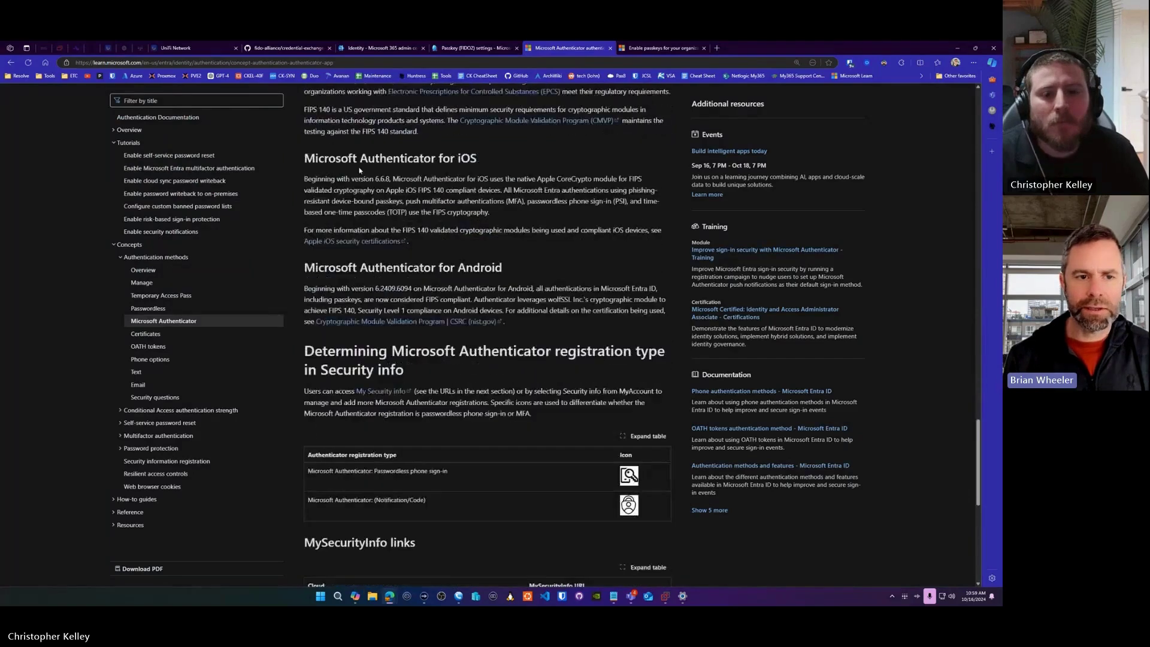
pyautogui.scroll(-1, 359, 170)
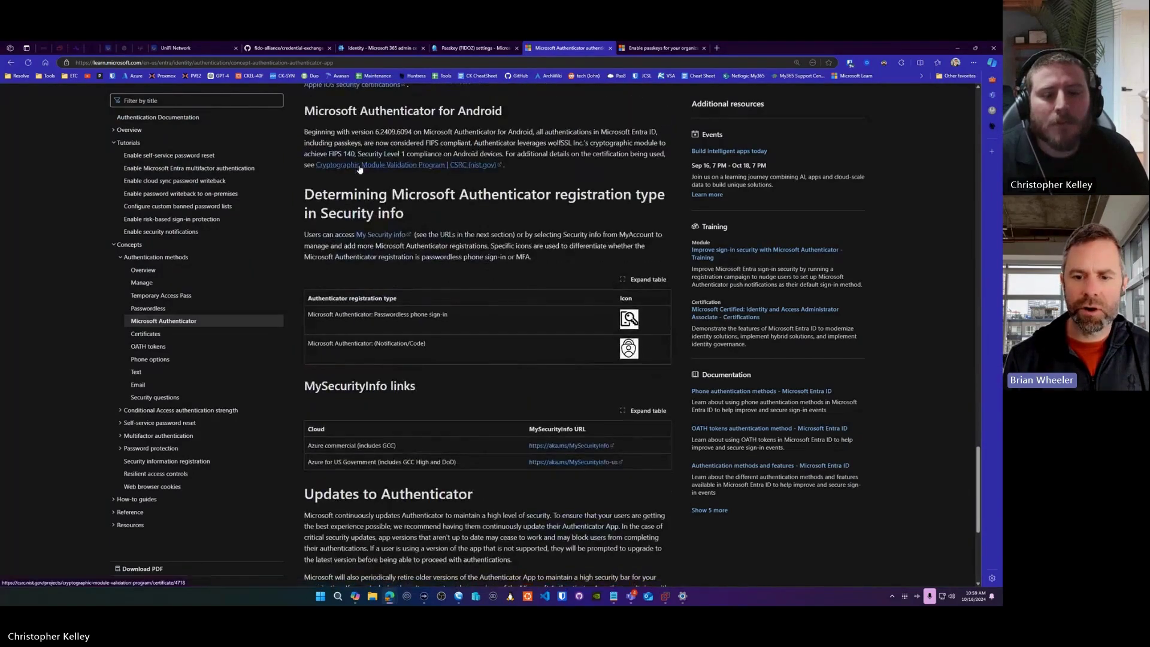
pyautogui.click(288, 48)
pyautogui.click(436, 49)
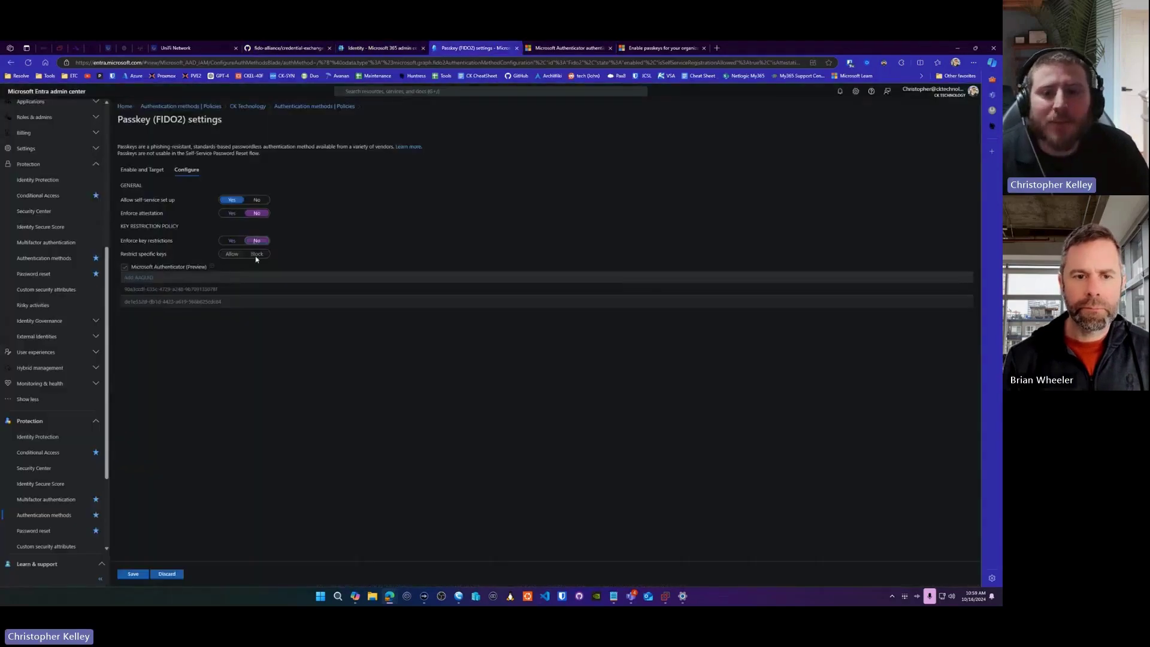
pyautogui.moveTo(136, 289); pyautogui.dragTo(234, 304)
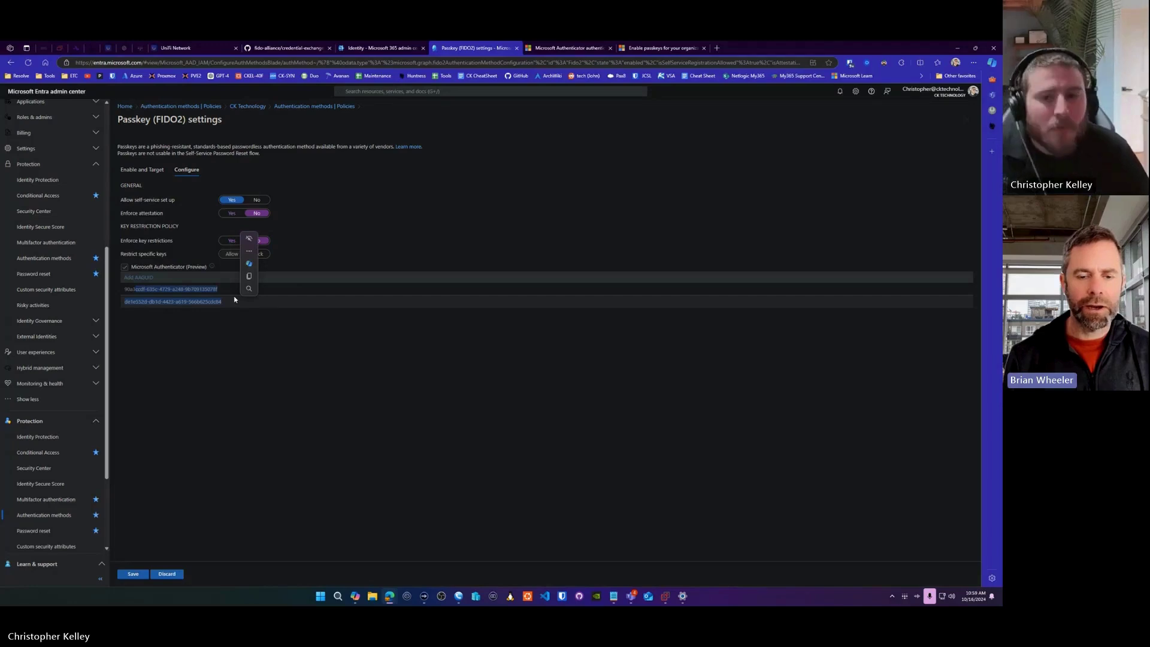
pyautogui.click(234, 299)
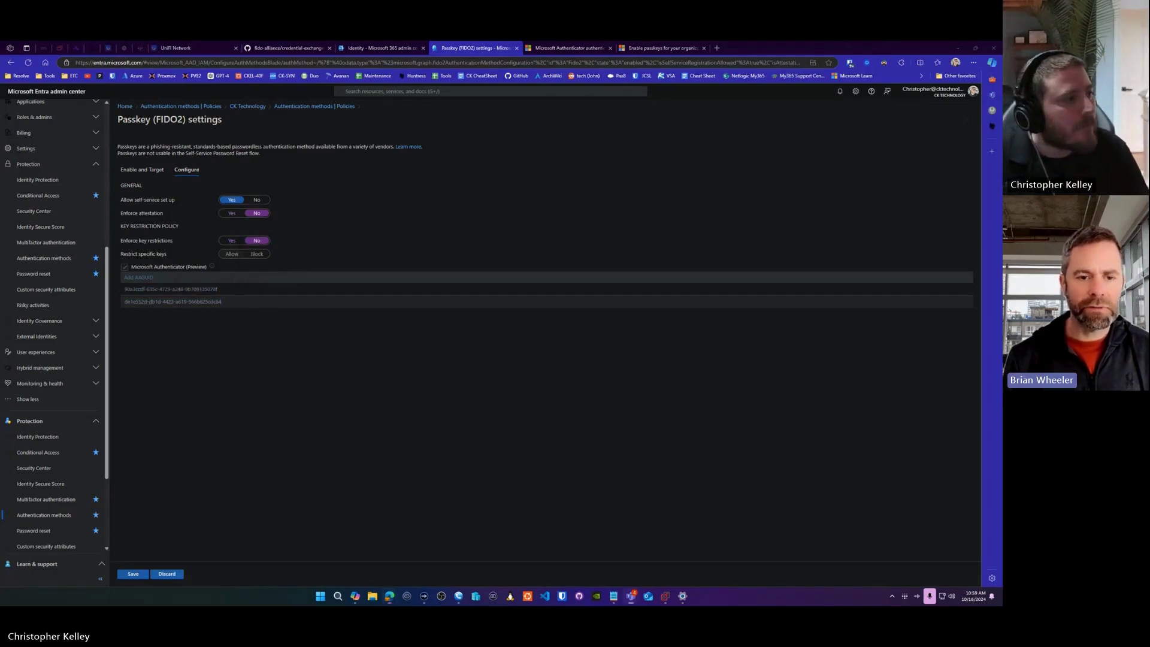